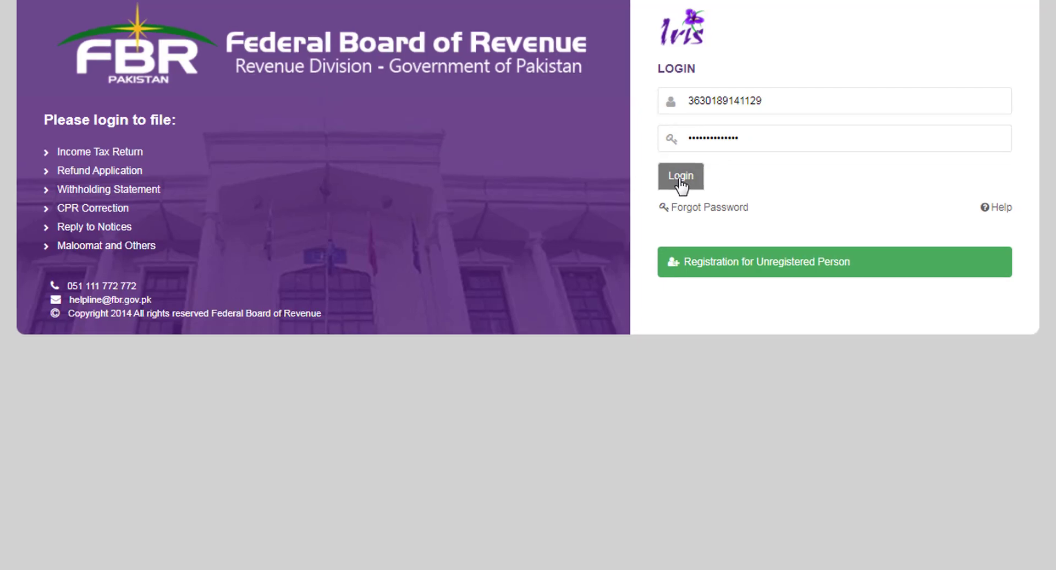
# Log in to the IRIS taxpayer account with the registration number and password
pyautogui.click(681, 177)
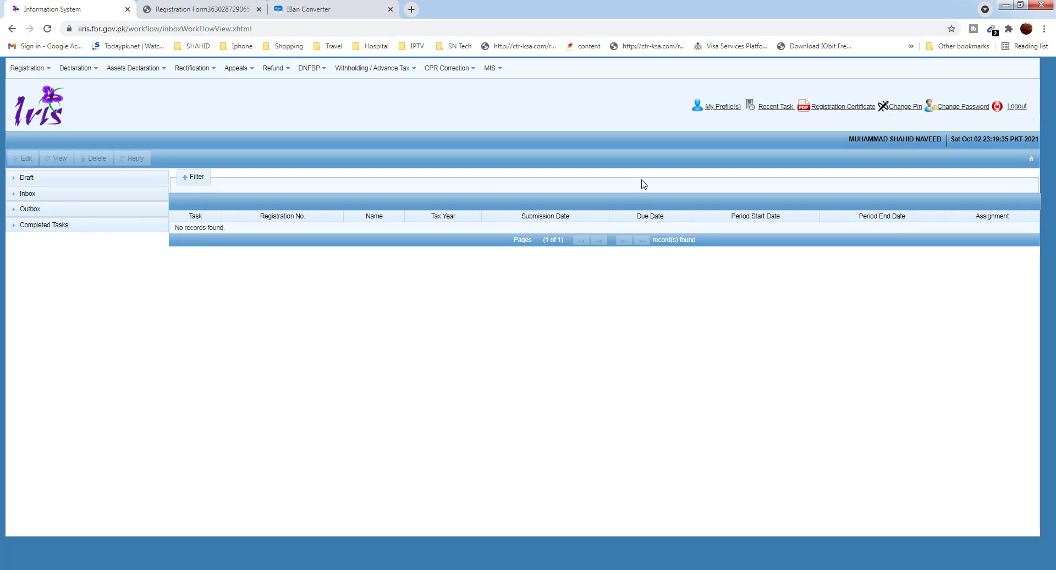
# Open and close the Change Password and Change PIN dialogs unchanged, then expand the Draft folder
pyautogui.click(958, 109)
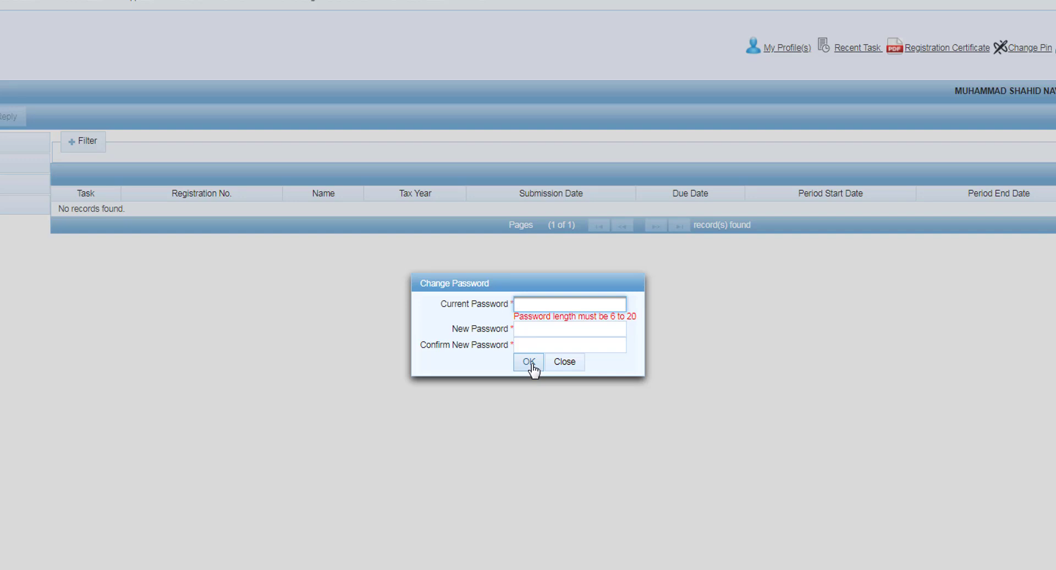
pyautogui.click(572, 367)
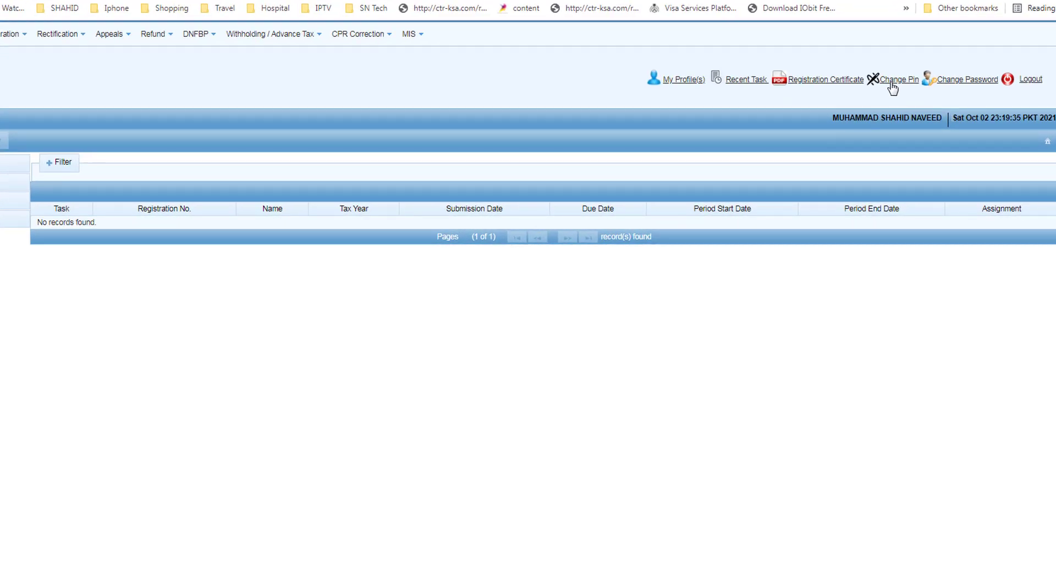
pyautogui.click(893, 82)
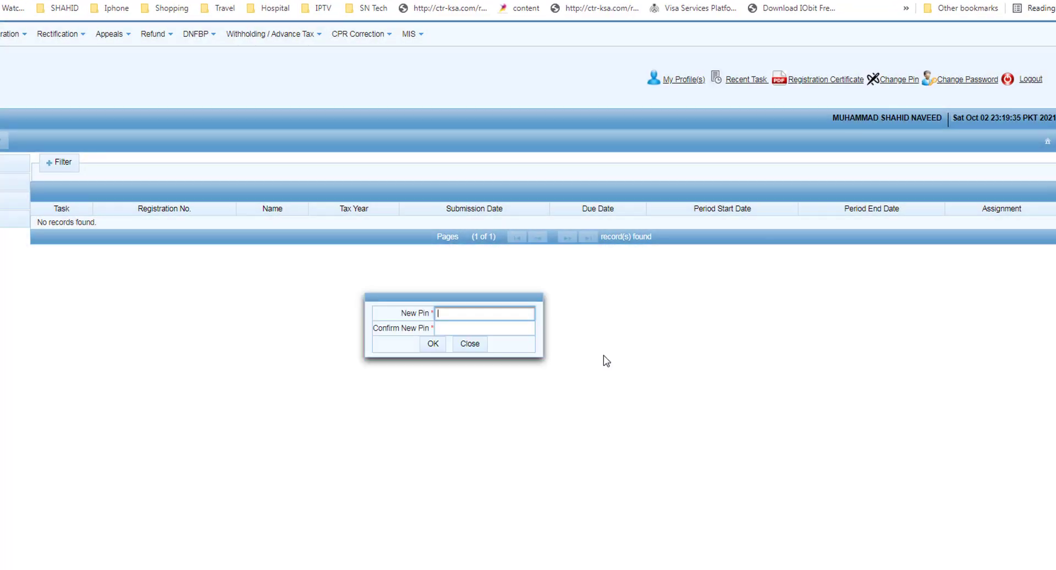
pyautogui.click(474, 316)
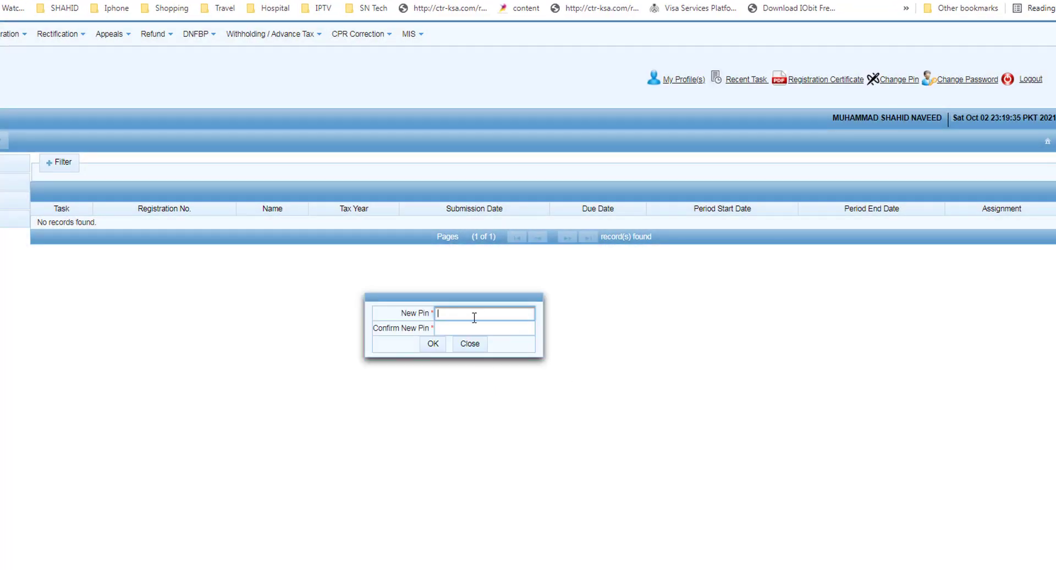
pyautogui.click(473, 346)
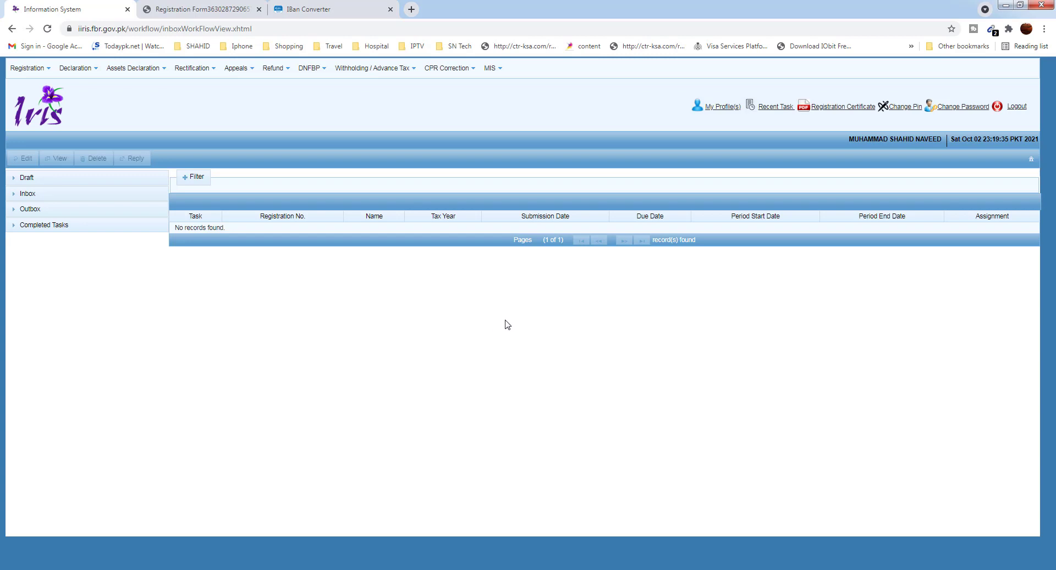
pyautogui.click(22, 178)
# Delete the draft 181 registration-modification task under Draft > Registration, confirming with Yes
pyautogui.click(29, 198)
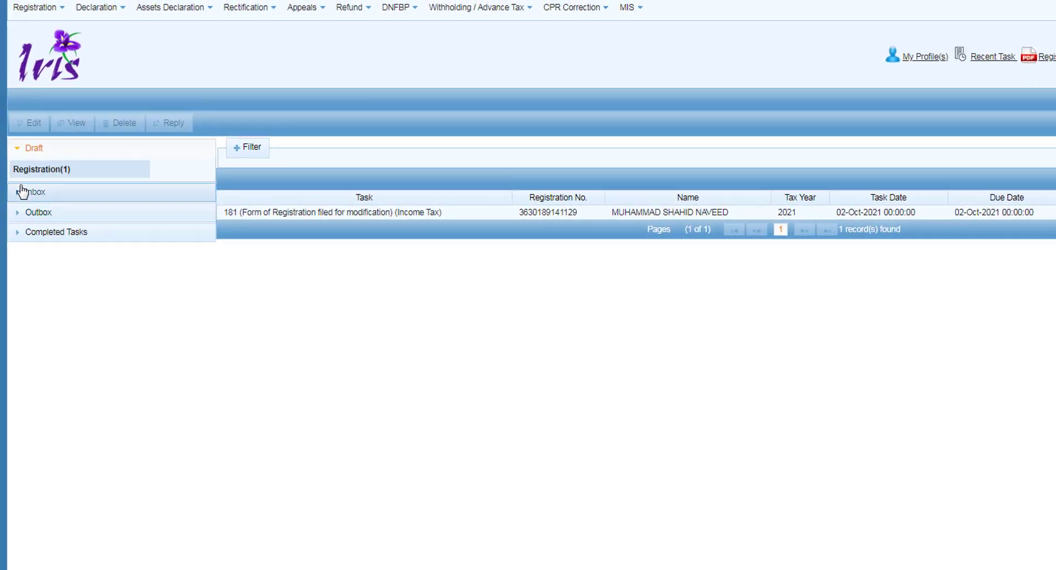
pyautogui.click(52, 10)
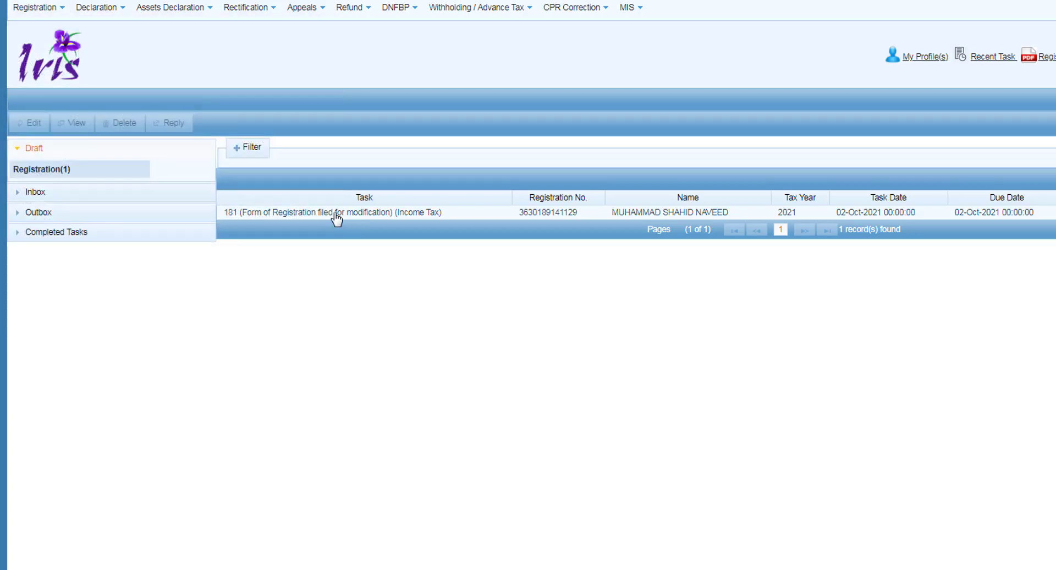
pyautogui.click(336, 217)
pyautogui.click(127, 124)
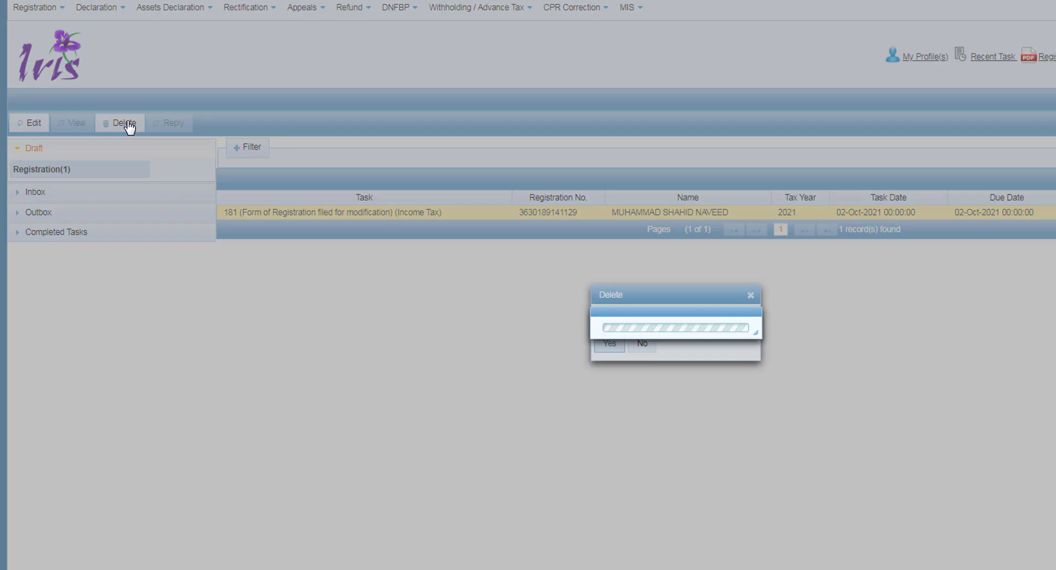
pyautogui.click(605, 344)
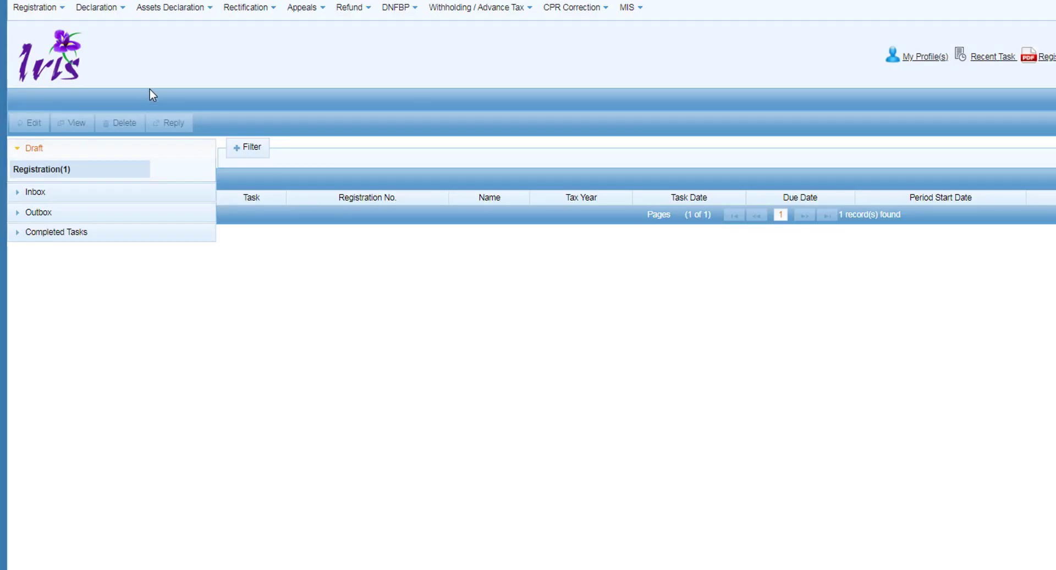
# Start a new 181 form for tax year 2021, period 30-Sep-2019 to 29-Sep-2020
pyautogui.moveTo(44, 17)
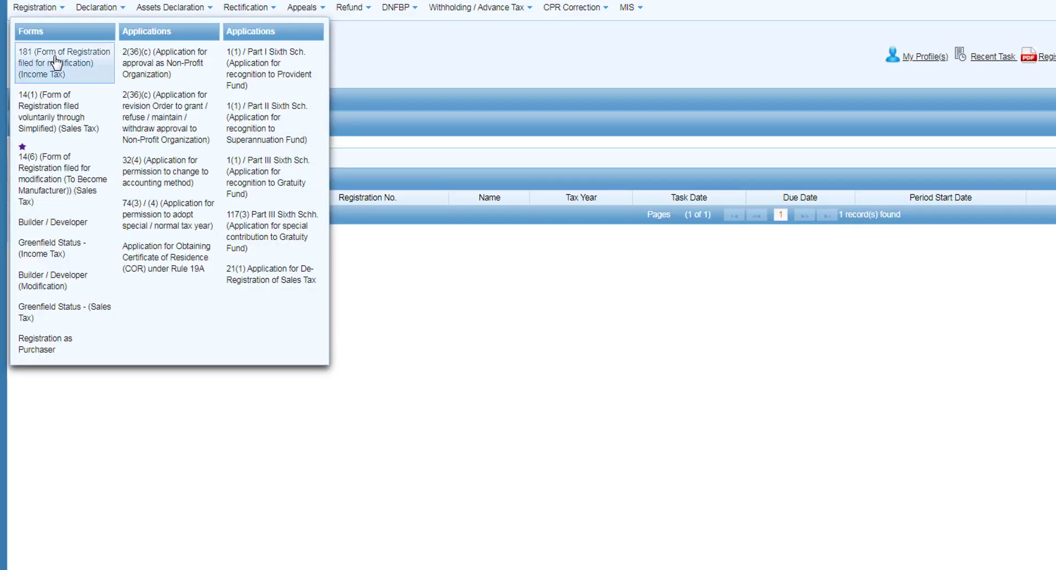
pyautogui.click(56, 63)
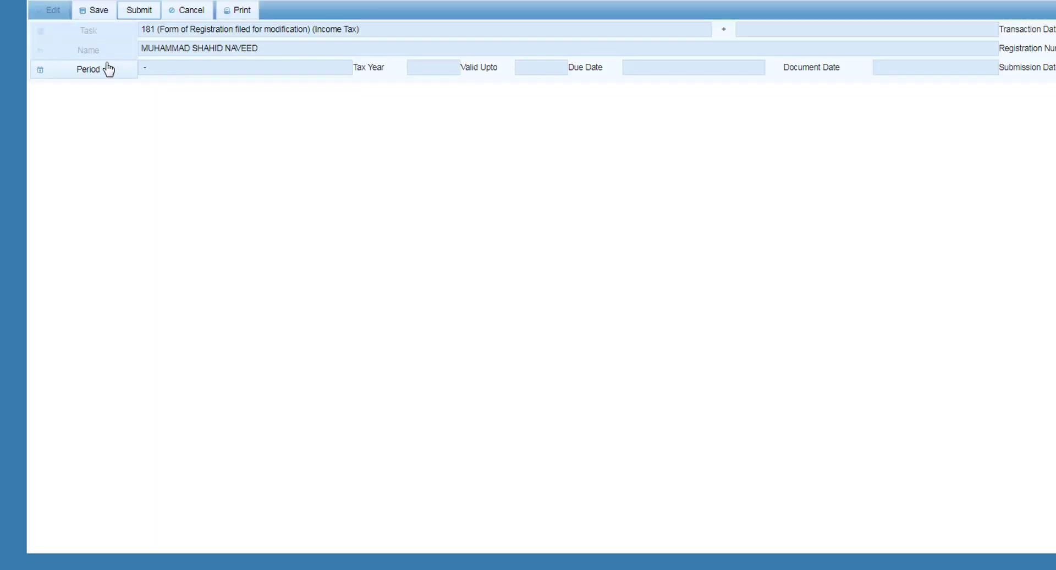
pyautogui.click(90, 76)
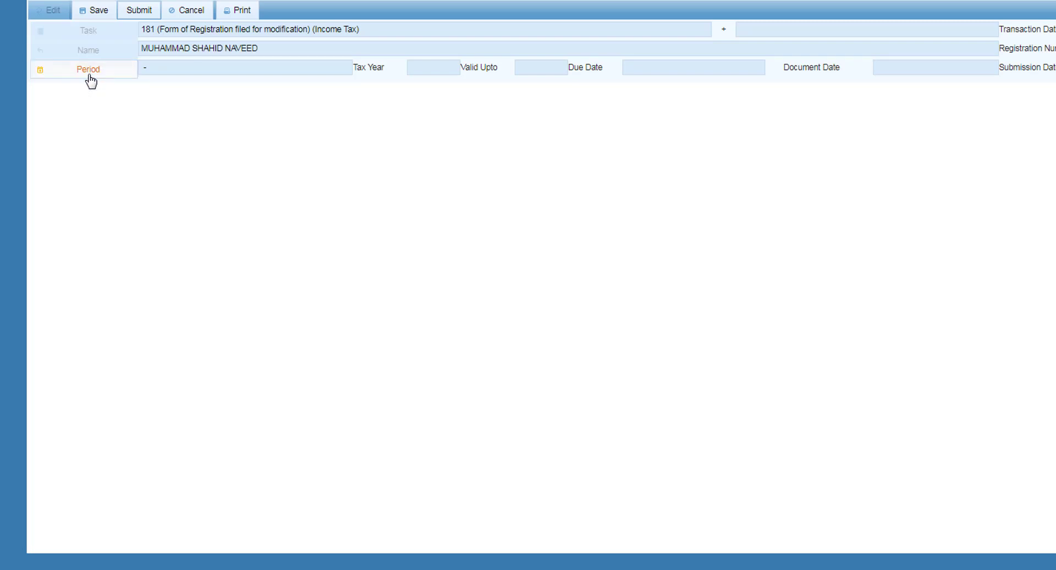
pyautogui.write('2021')
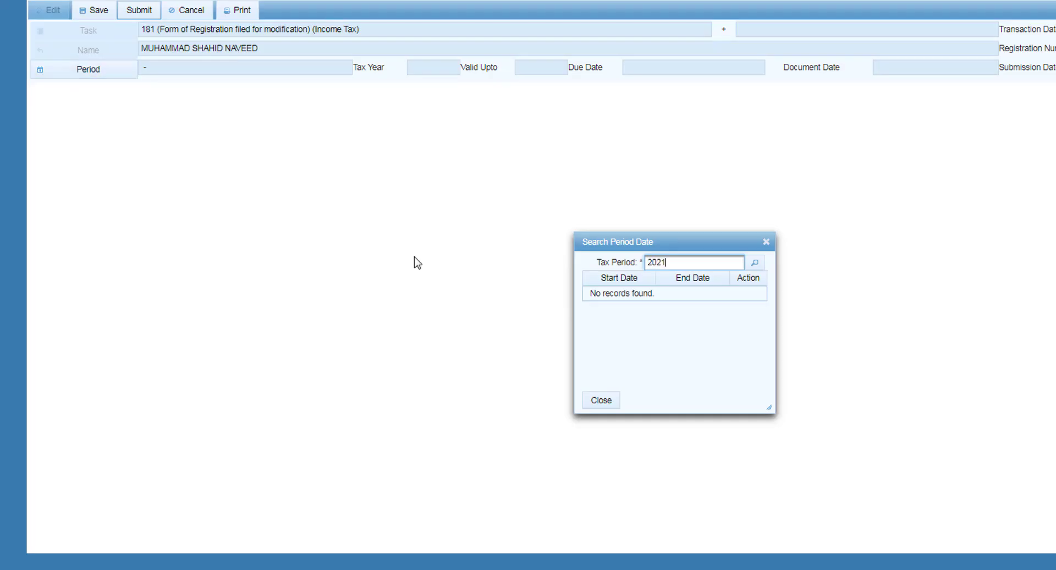
pyautogui.press('Return')
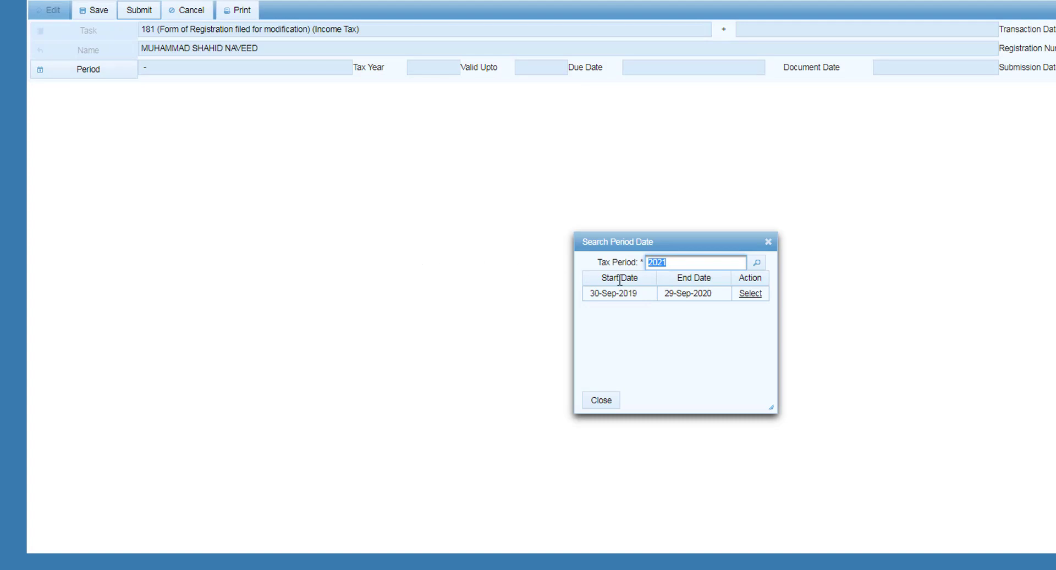
pyautogui.click(751, 293)
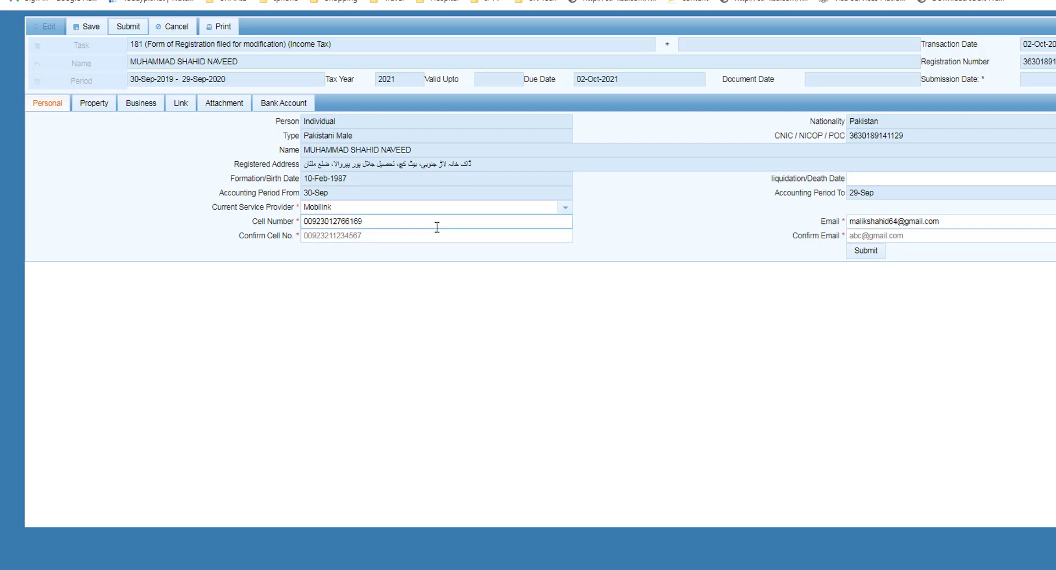
# On the Property tab, begin adding a new entry to the Properties list
pyautogui.click(90, 108)
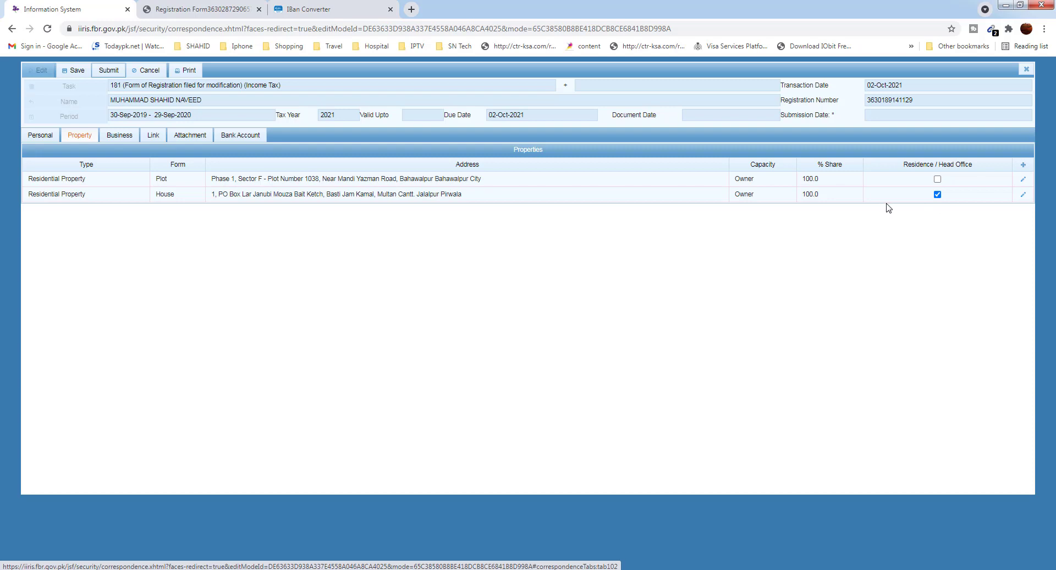
pyautogui.click(1023, 166)
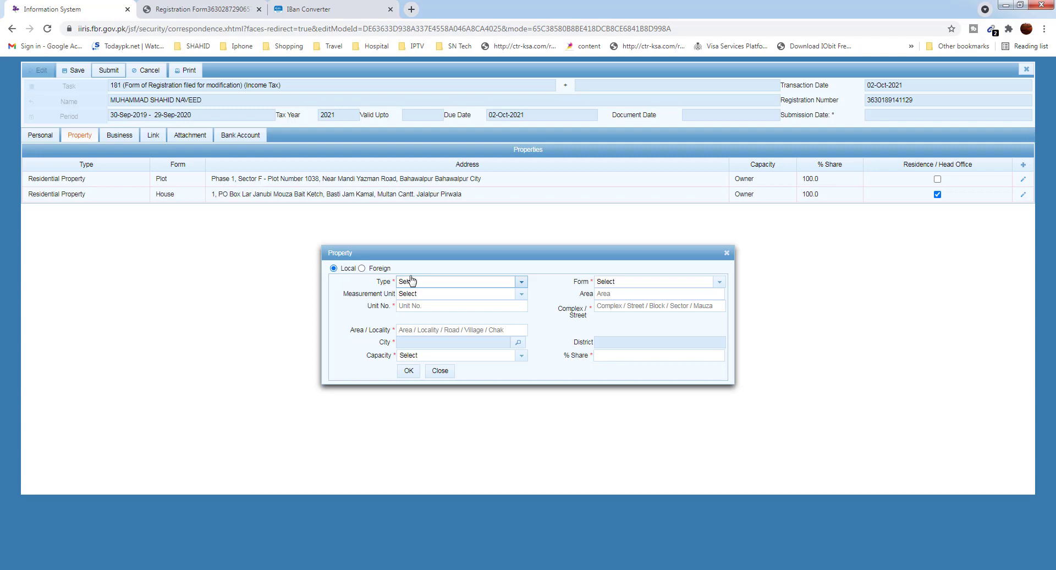
# Set the property type to Residential Property, the form to House, and the unit to Marla
pyautogui.click(522, 283)
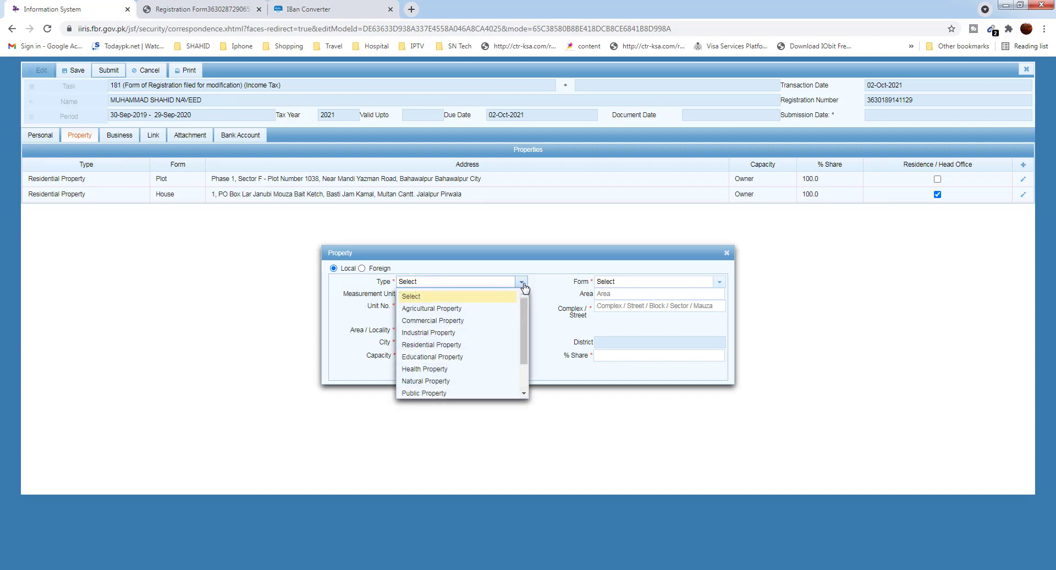
pyautogui.click(435, 344)
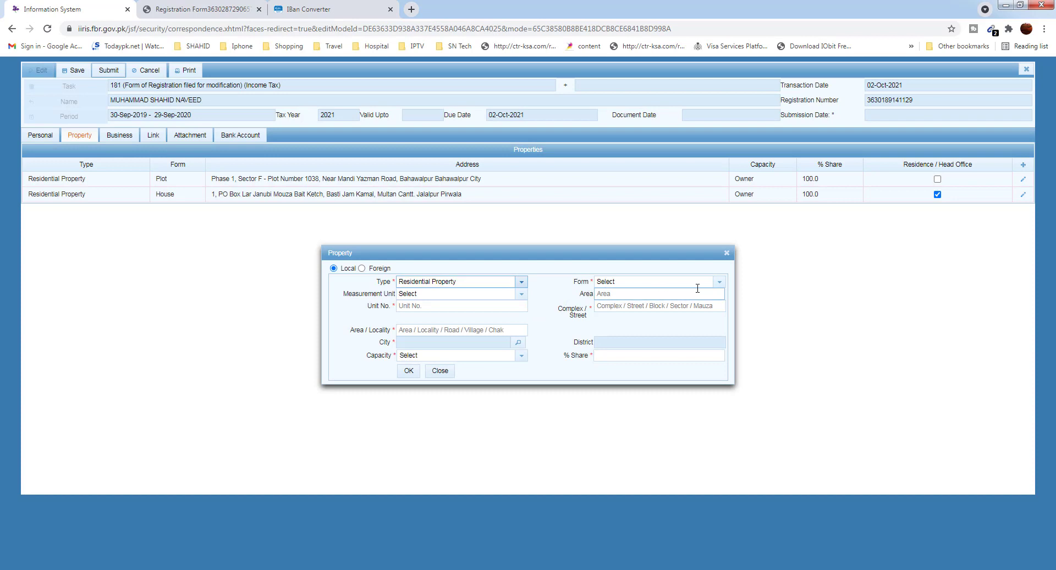
pyautogui.click(720, 283)
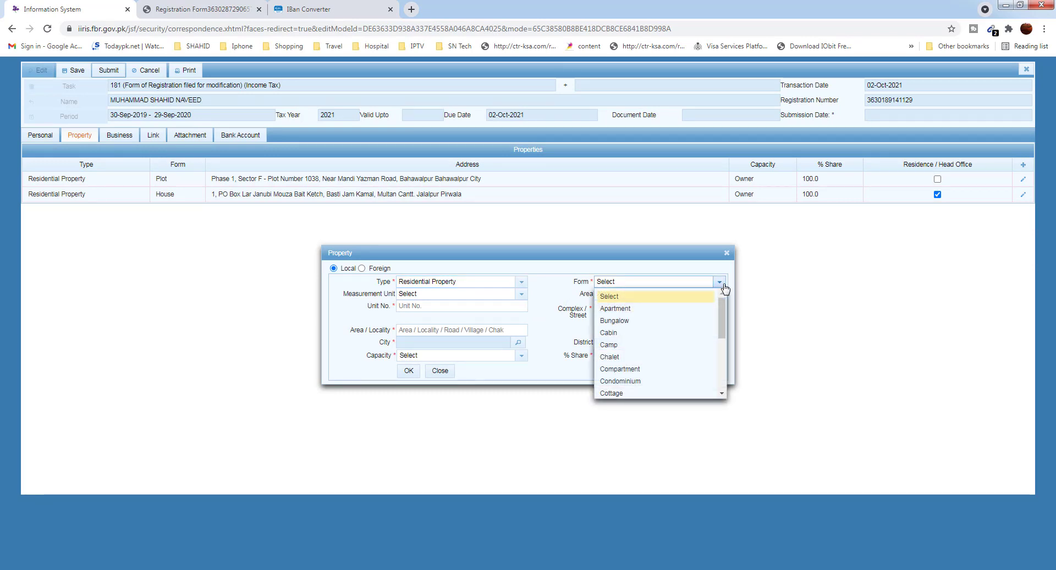
pyautogui.scroll(-1, 691, 336)
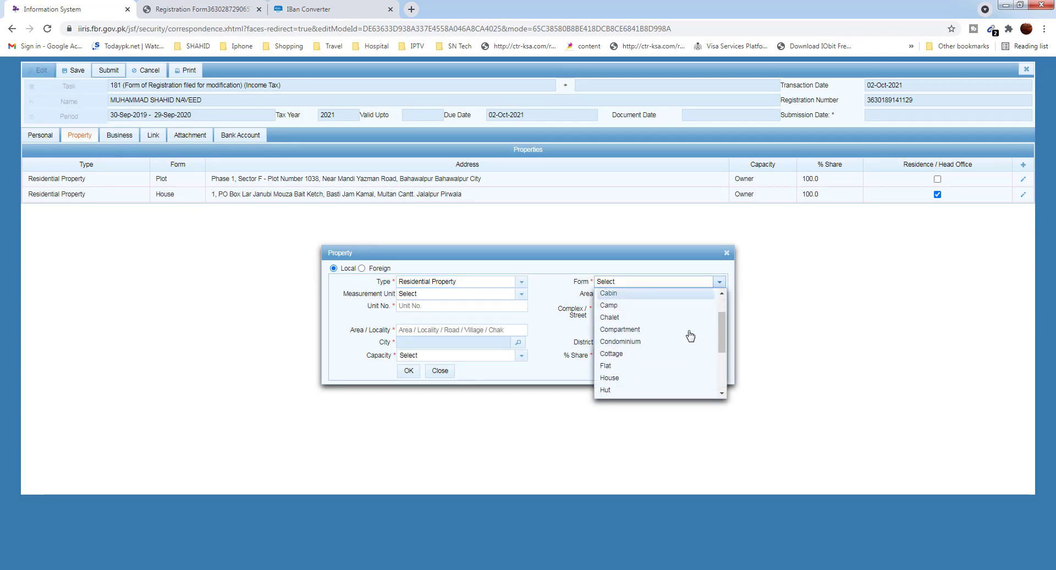
pyautogui.click(626, 374)
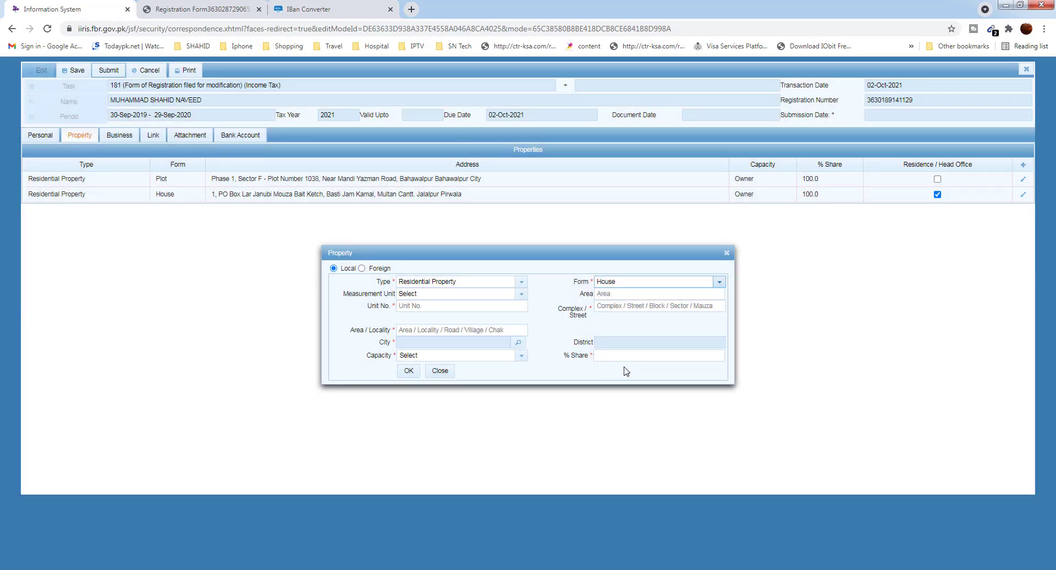
pyautogui.click(521, 298)
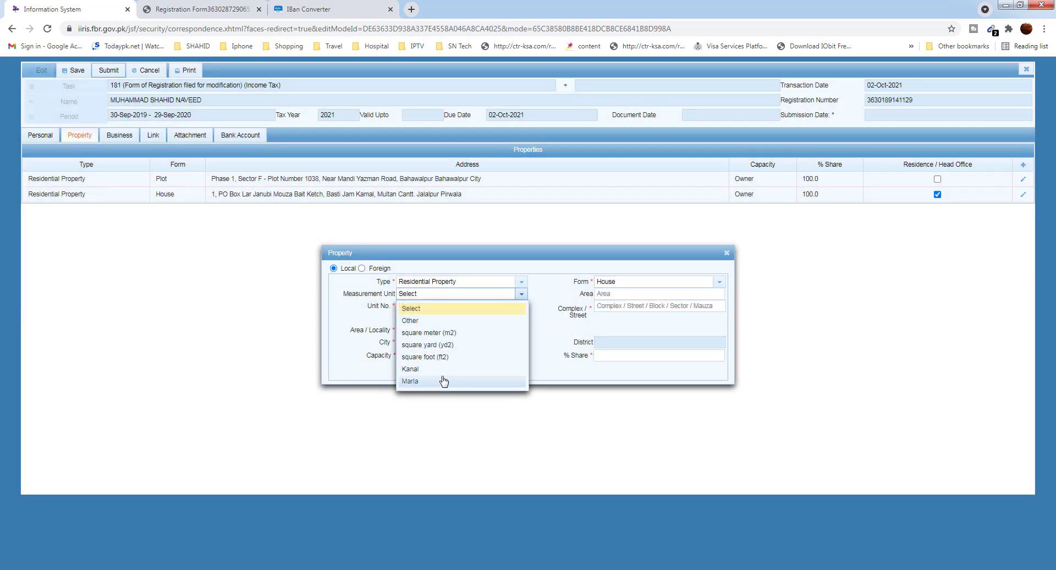
pyautogui.click(444, 381)
# Enter area 5, unit no. 123 and complex / street 123
pyautogui.click(617, 293)
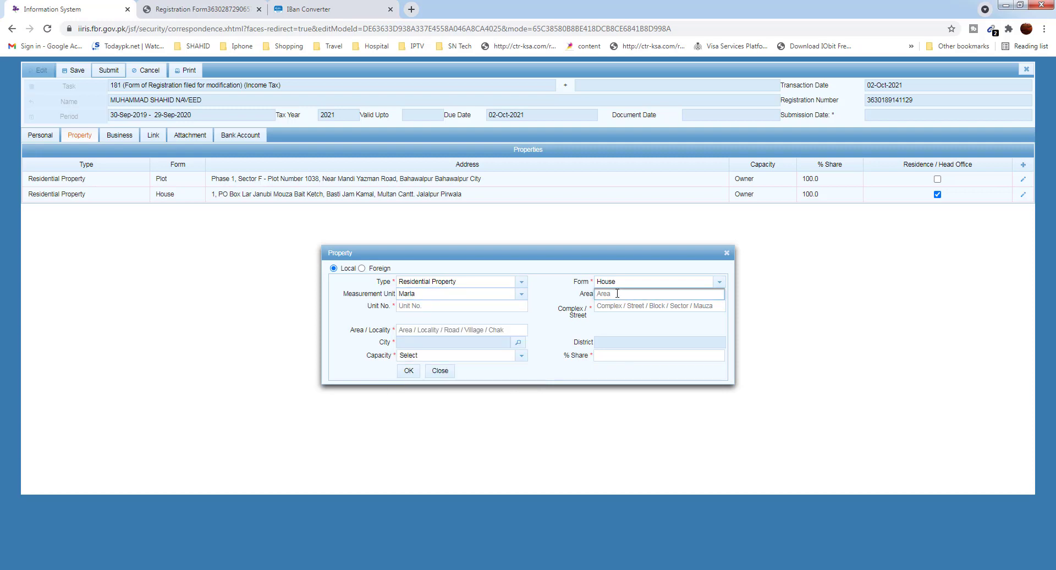
pyautogui.write('5')
pyautogui.click(479, 307)
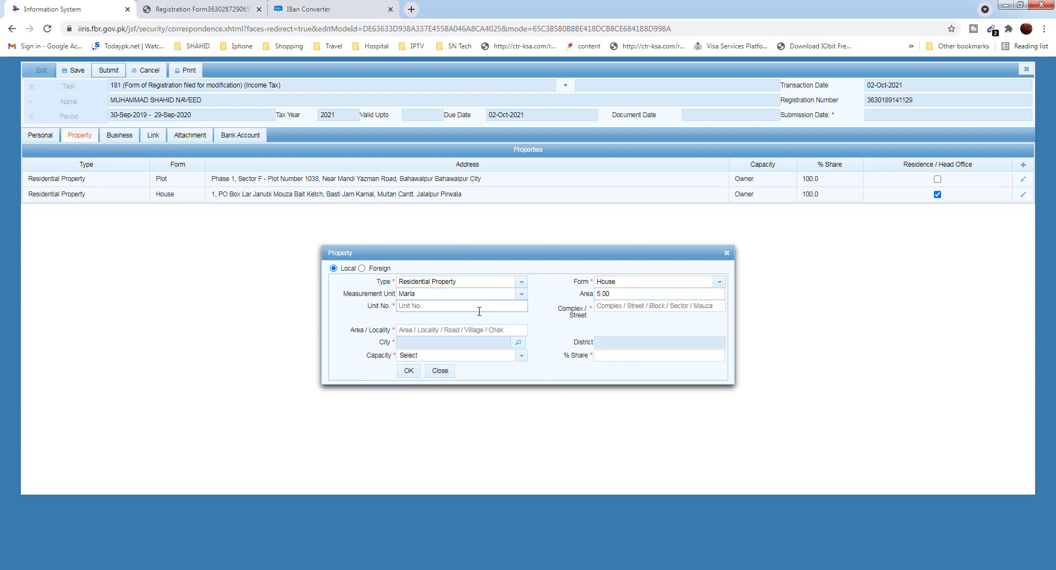
pyautogui.write('123')
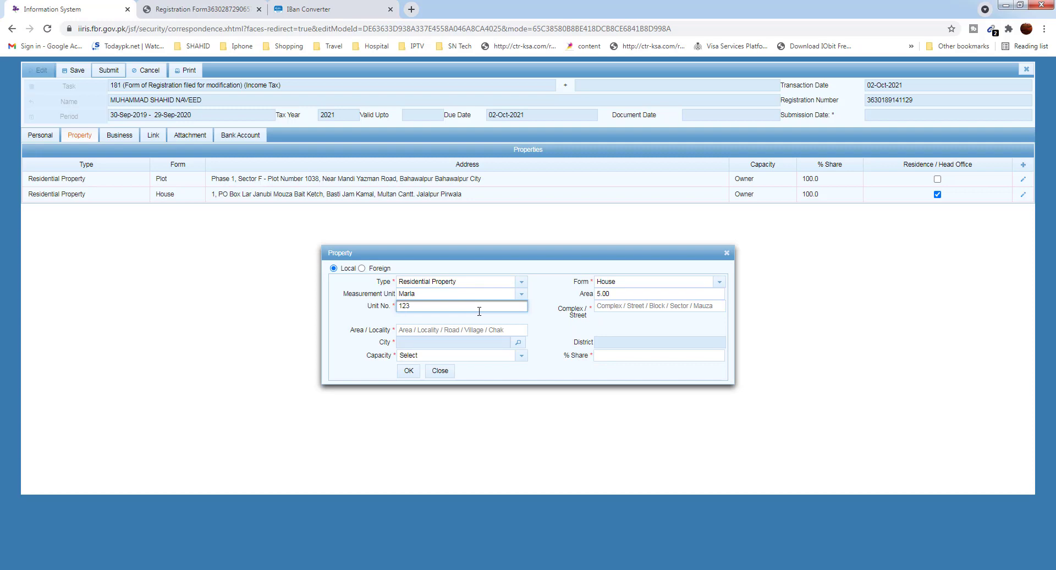
pyautogui.click(621, 307)
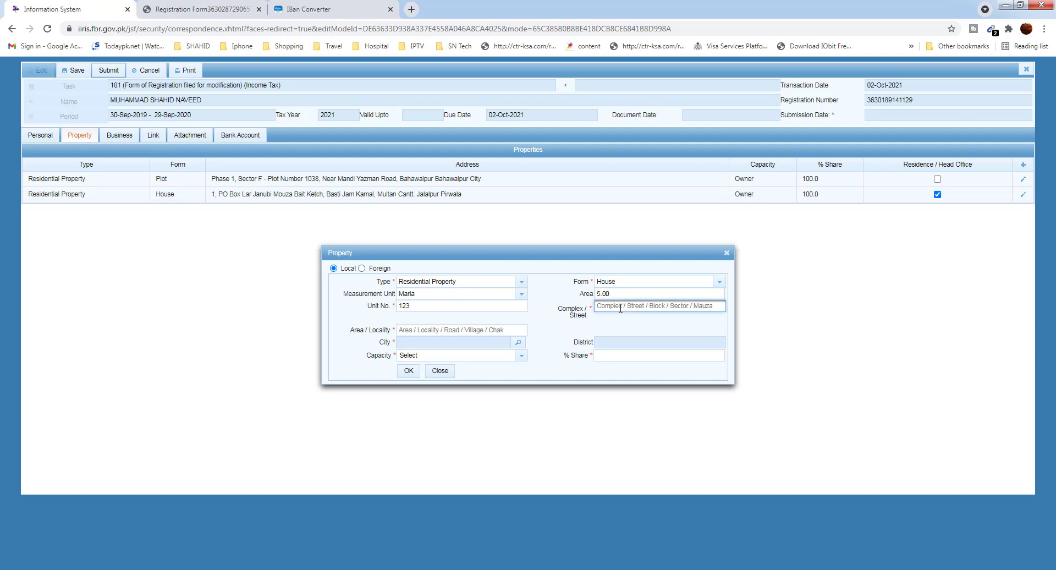
pyautogui.write('123')
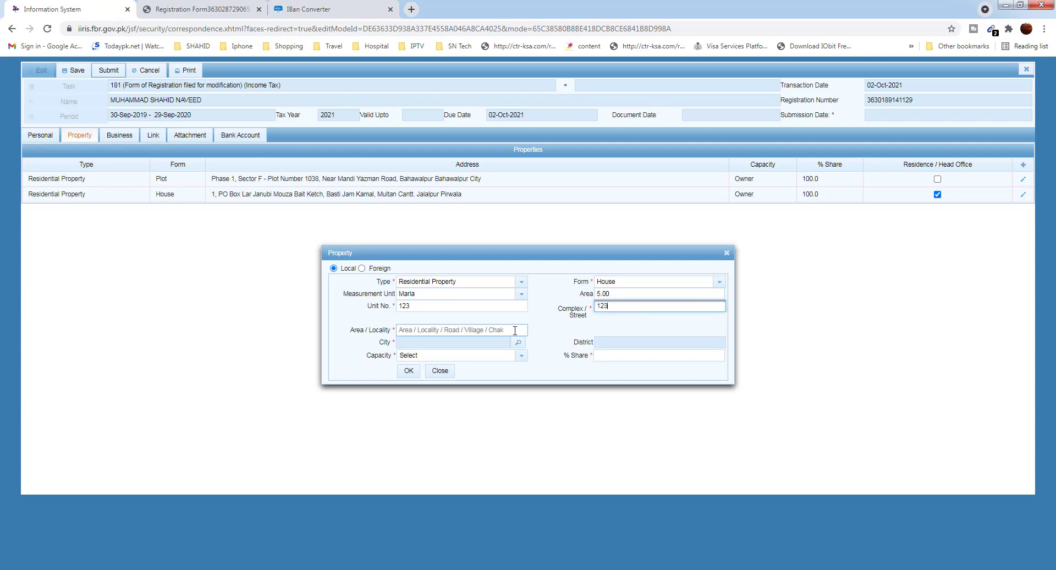
# Enter area / locality 123 and search the city list for multan
pyautogui.click(510, 331)
pyautogui.write('123')
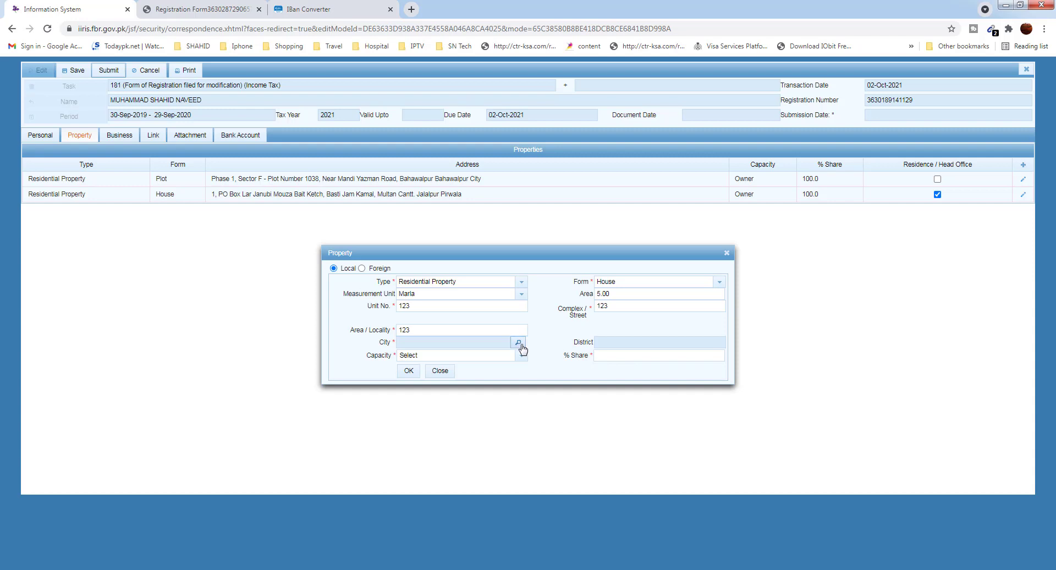
pyautogui.click(518, 342)
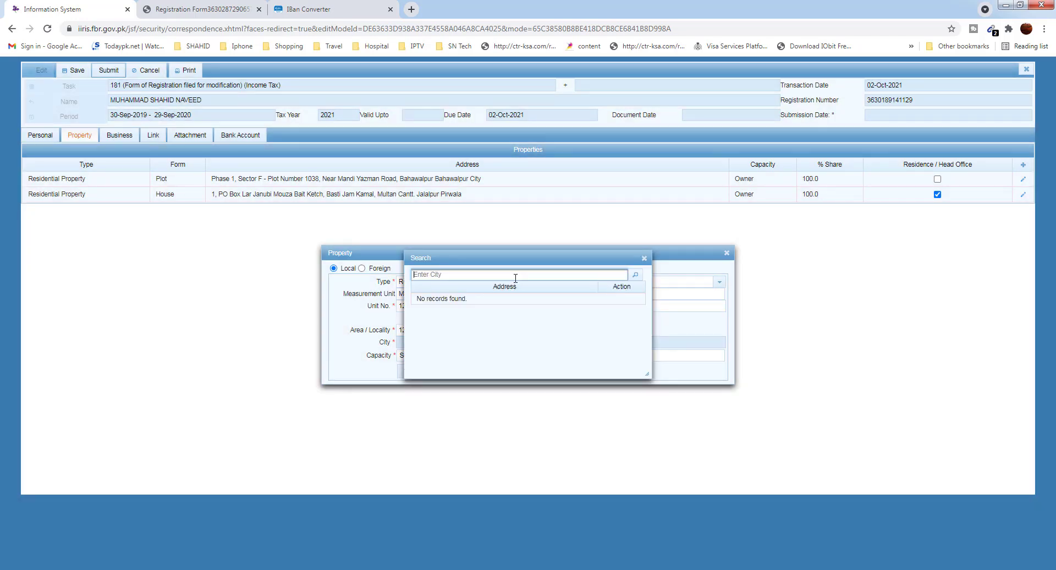
pyautogui.write('multan')
pyautogui.press('Return')
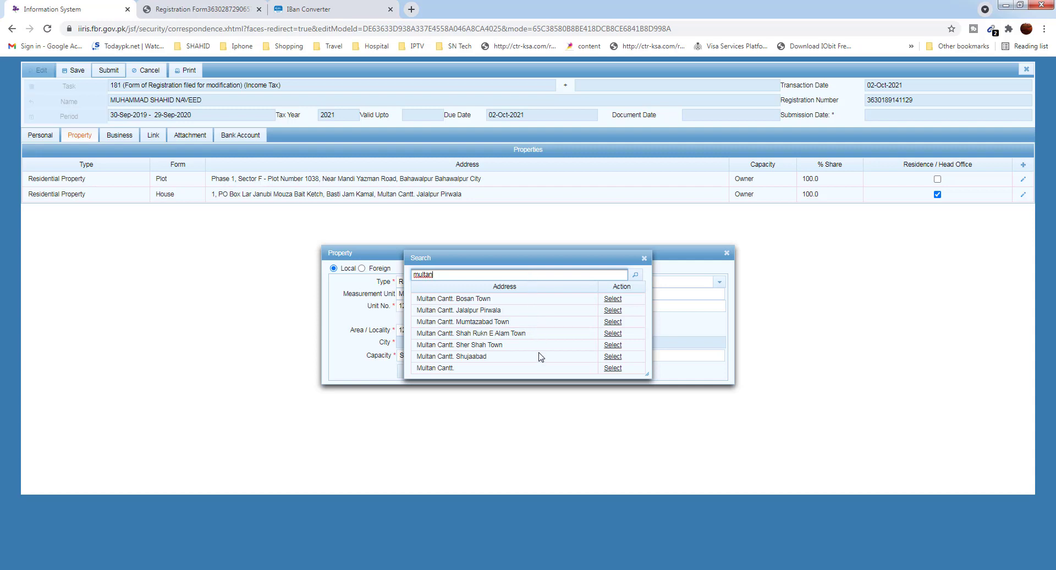
# Choose Multan Cantt. as the city and set Owner capacity with a 10% share, then add the property
pyautogui.click(613, 368)
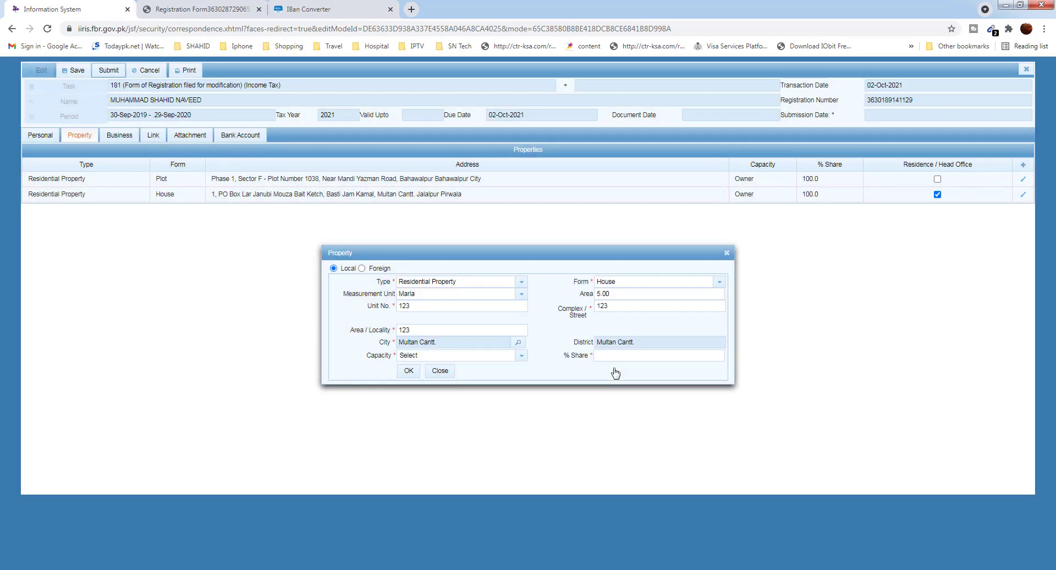
pyautogui.click(521, 357)
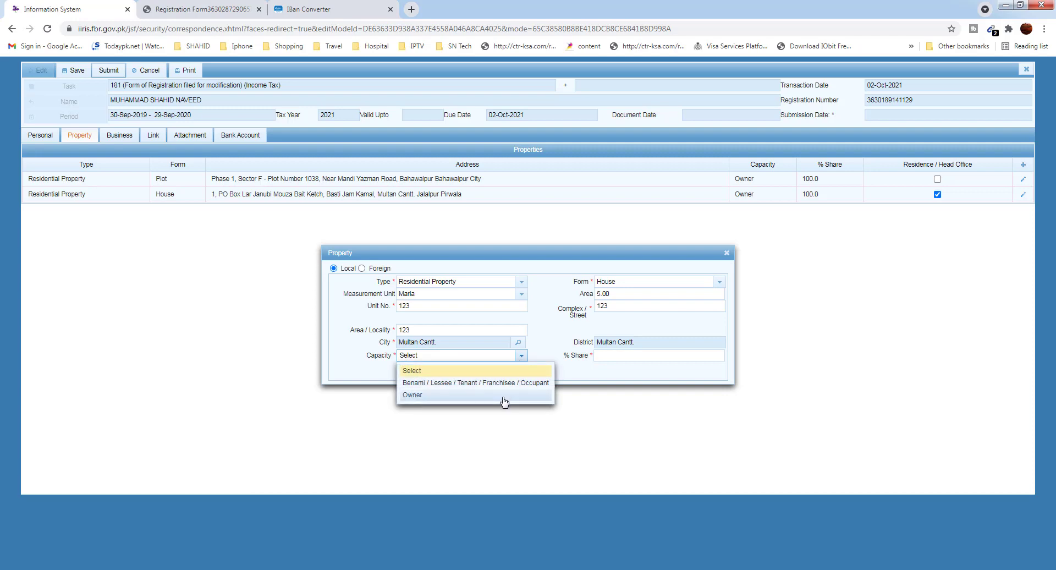
pyautogui.click(503, 396)
pyautogui.click(609, 356)
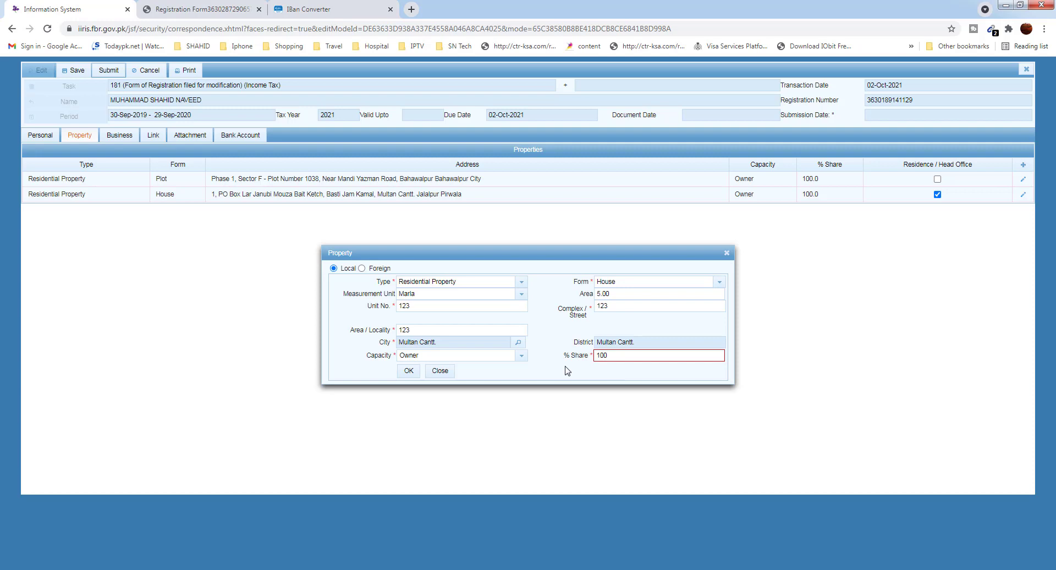
pyautogui.doubleClick(605, 355)
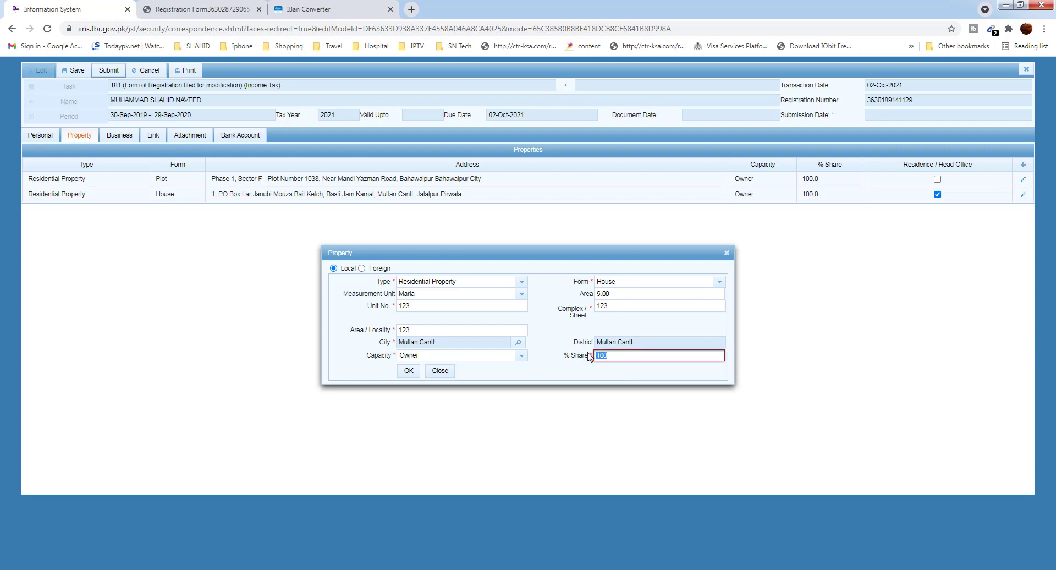
pyautogui.write('1')
pyautogui.click(409, 372)
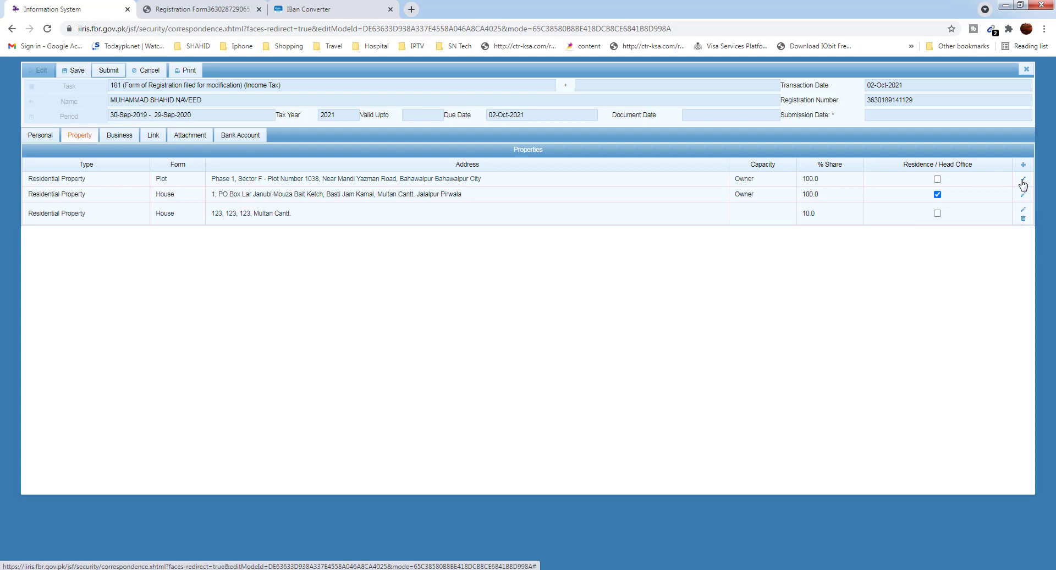
# Delete the third property row, the Multan Cantt. house, and confirm with Yes
pyautogui.click(1023, 219)
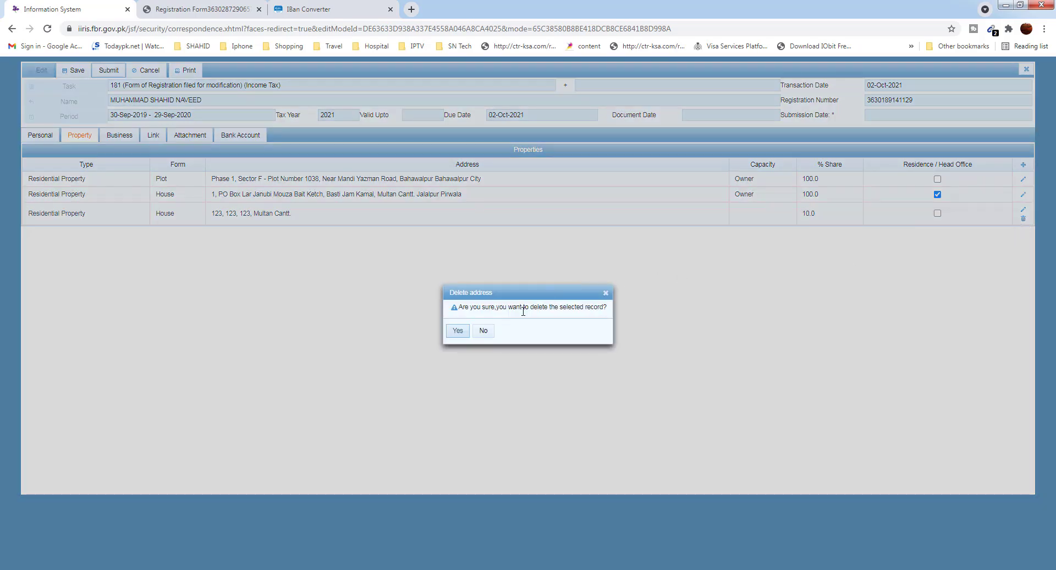
pyautogui.click(457, 331)
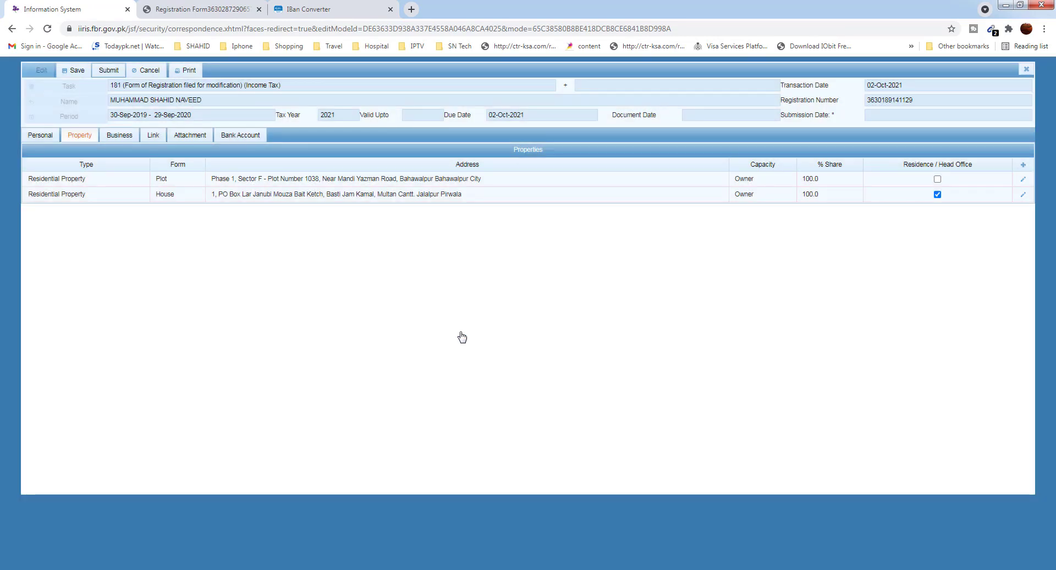
# Add business 123, acquired 10/2/21 with Owner capacity, and open its activity form
pyautogui.click(120, 142)
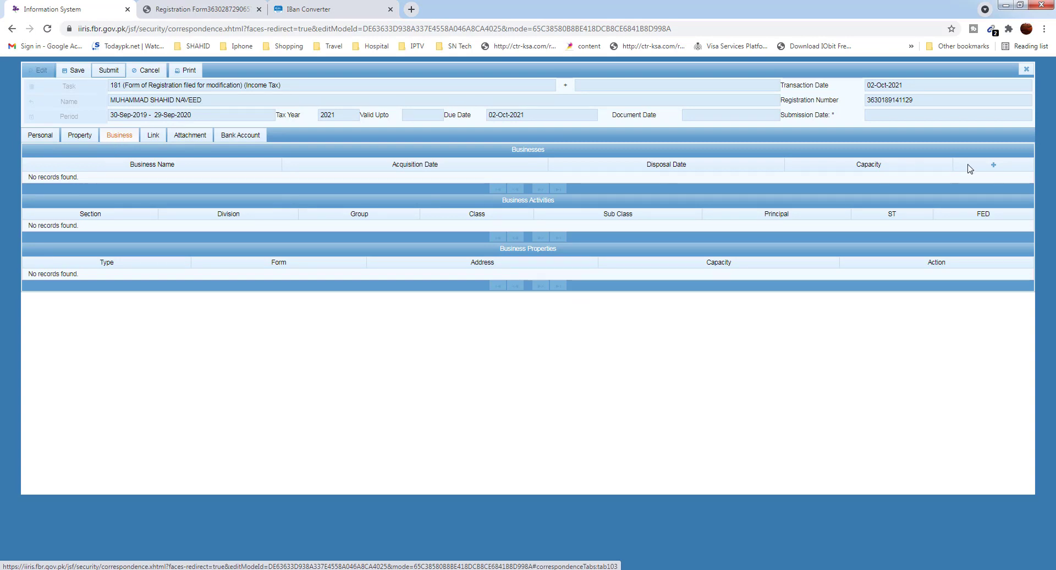
pyautogui.click(994, 166)
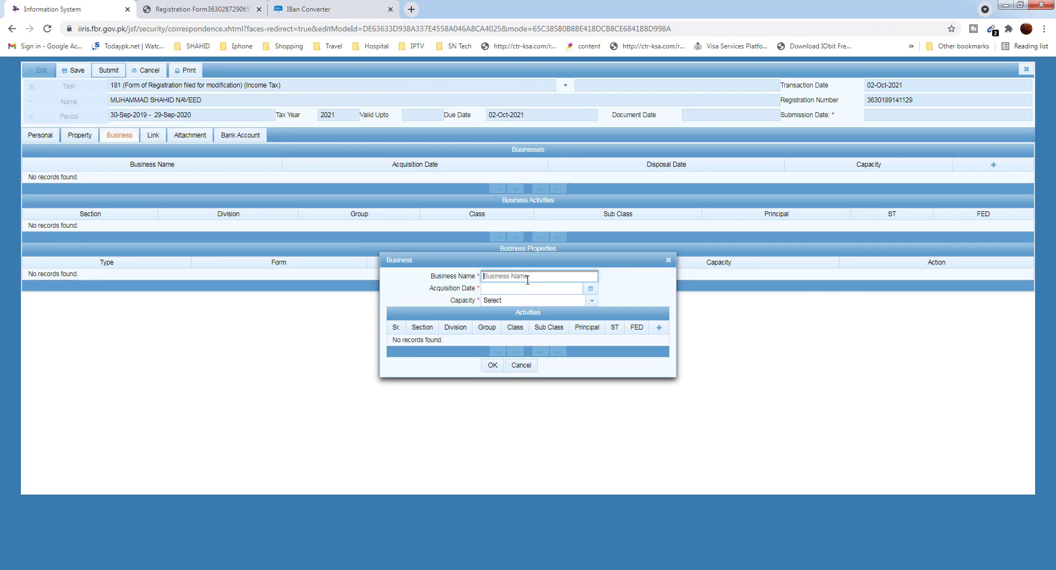
pyautogui.write('123')
pyautogui.click(591, 289)
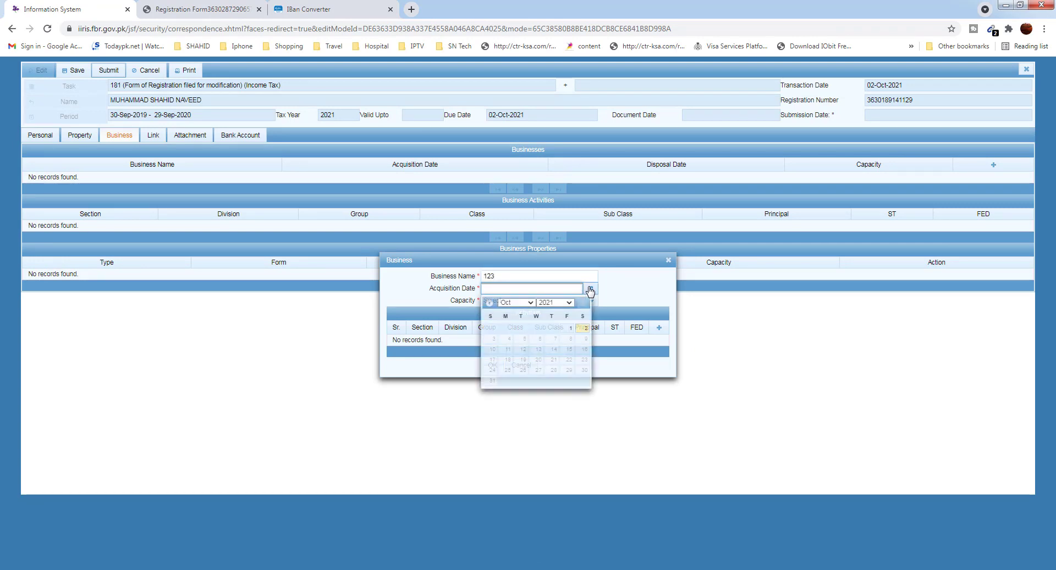
pyautogui.click(585, 328)
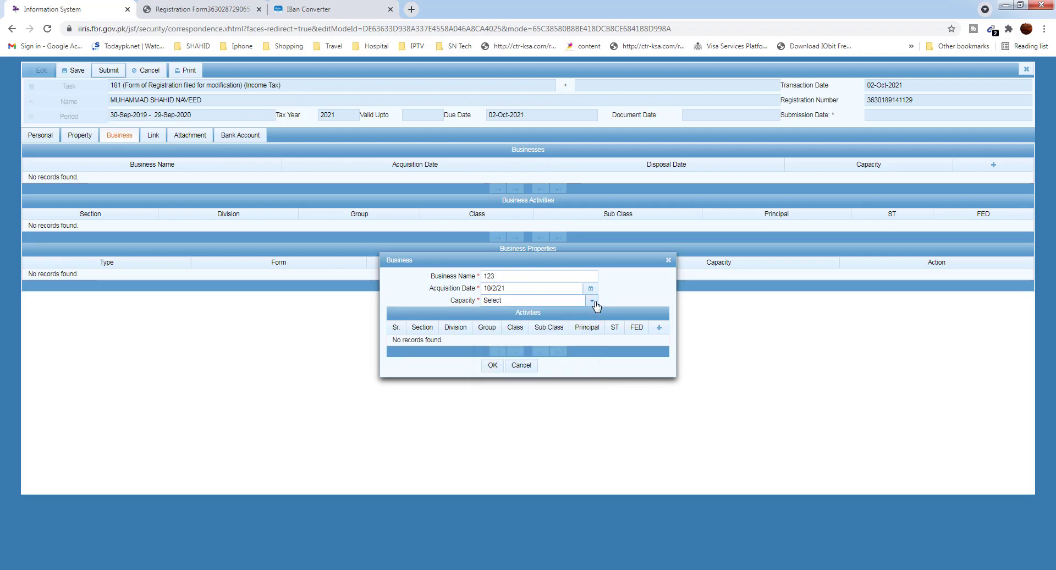
pyautogui.click(593, 301)
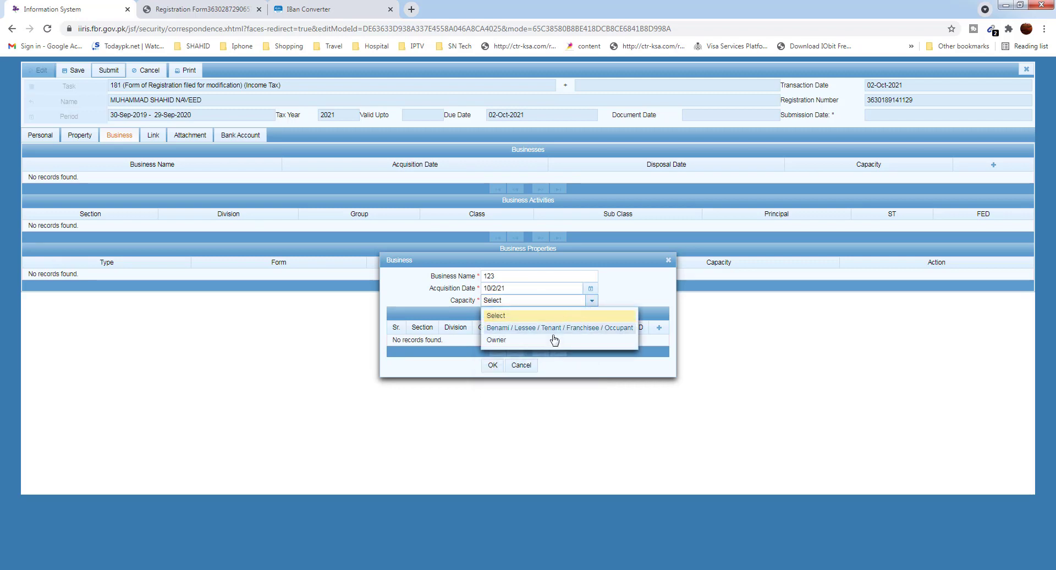
pyautogui.click(608, 340)
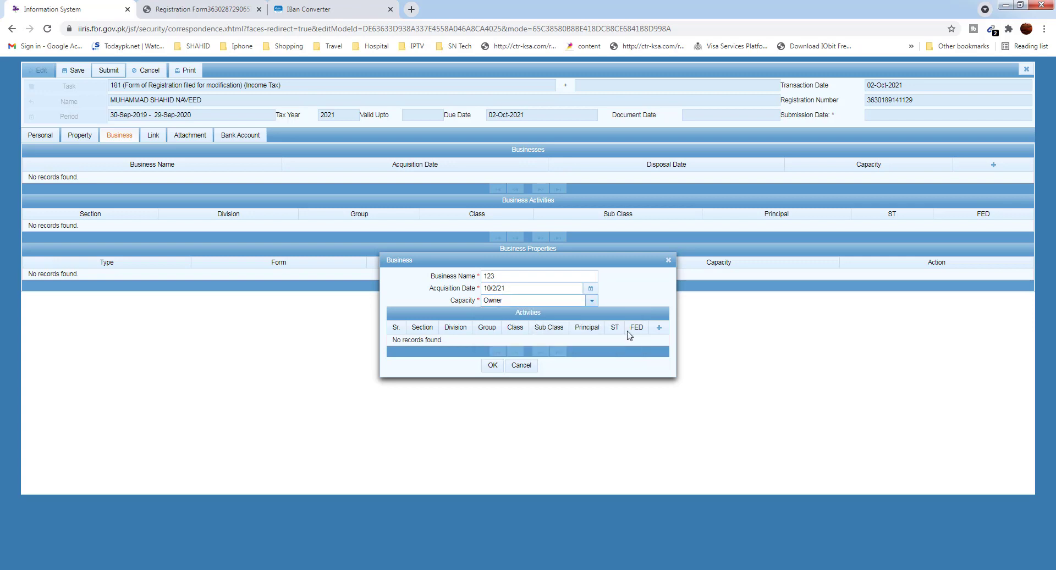
pyautogui.click(659, 328)
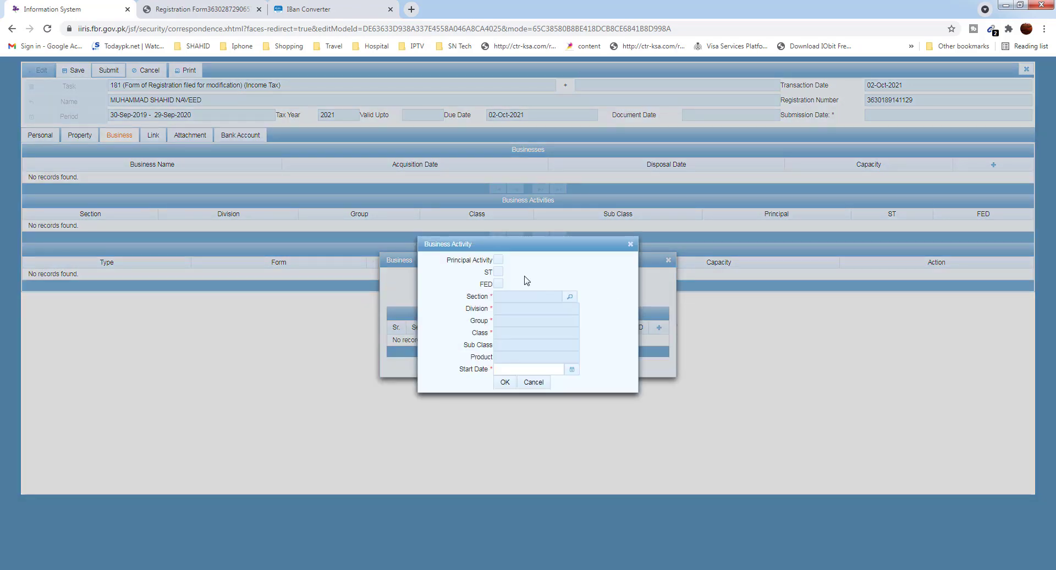
# Add principal activity 'sale of motor vehicles' under the trade section, starting 10/2/21
pyautogui.click(499, 263)
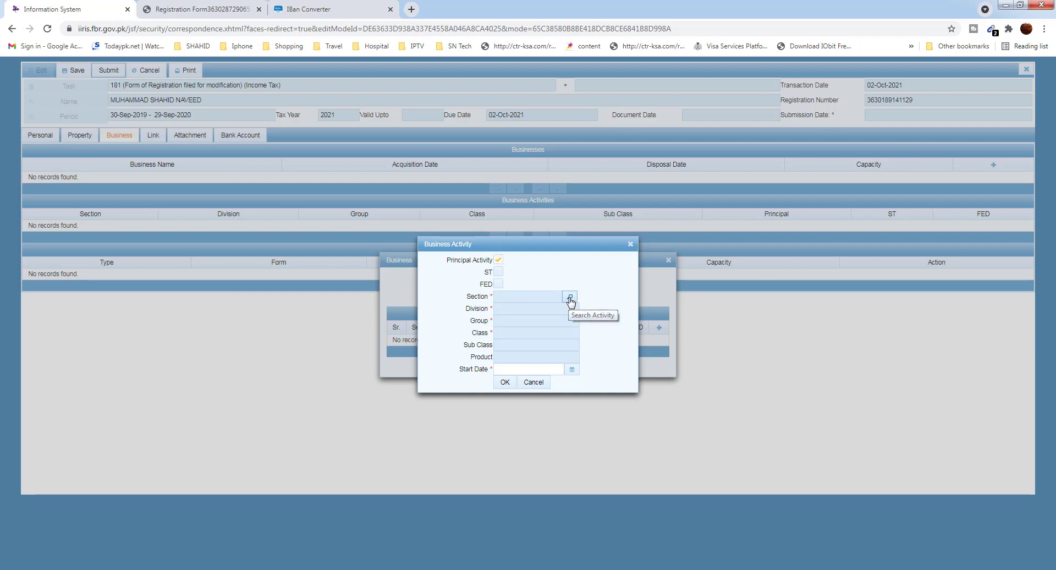
pyautogui.click(570, 298)
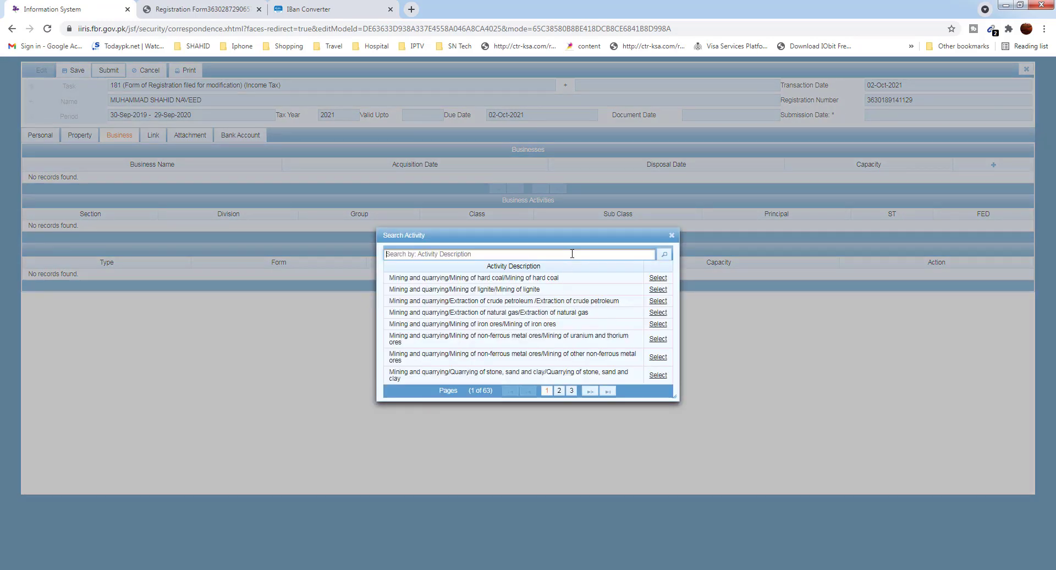
pyautogui.write('trade')
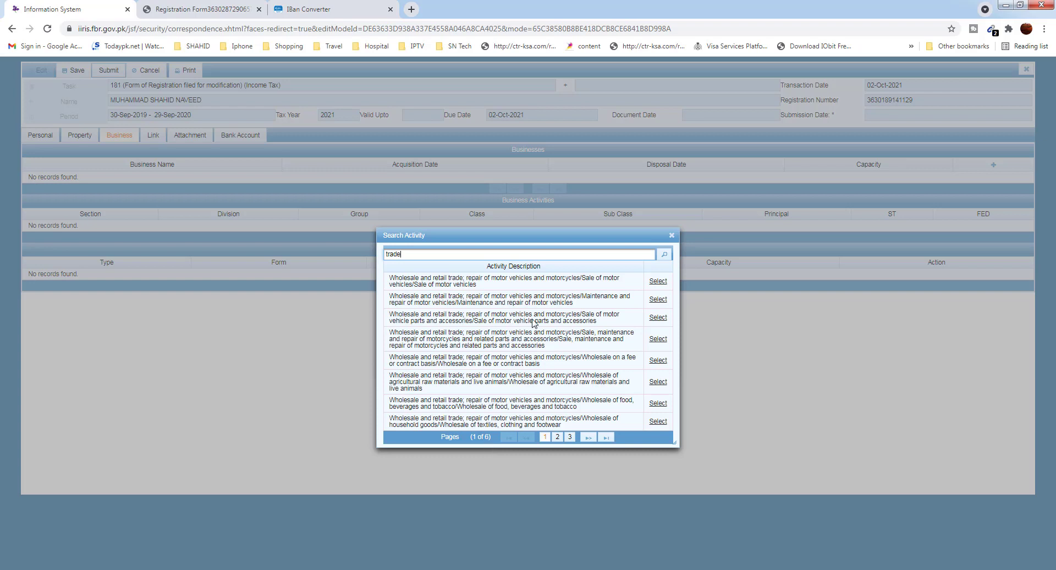
pyautogui.click(658, 282)
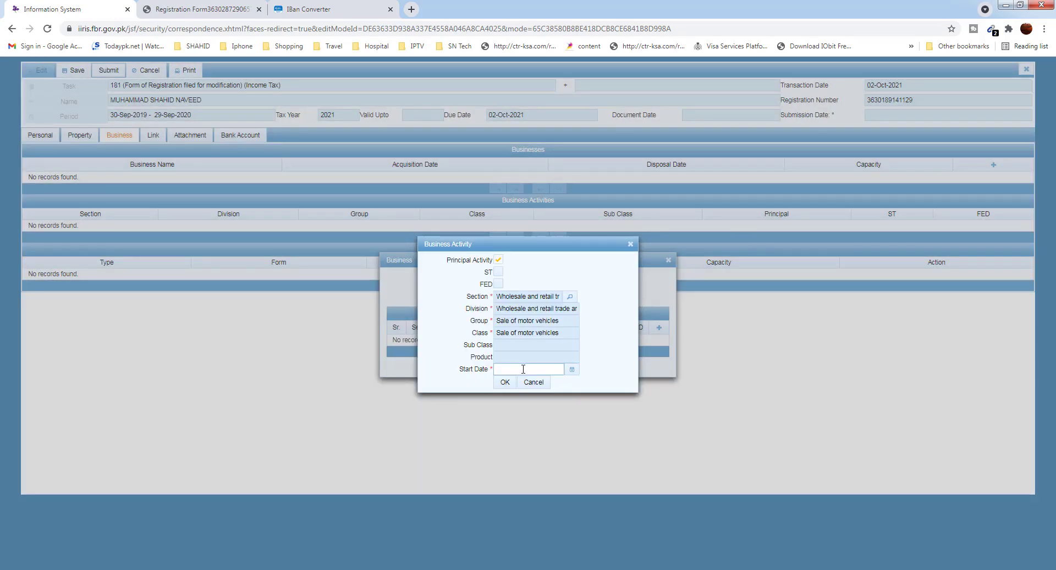
pyautogui.click(576, 376)
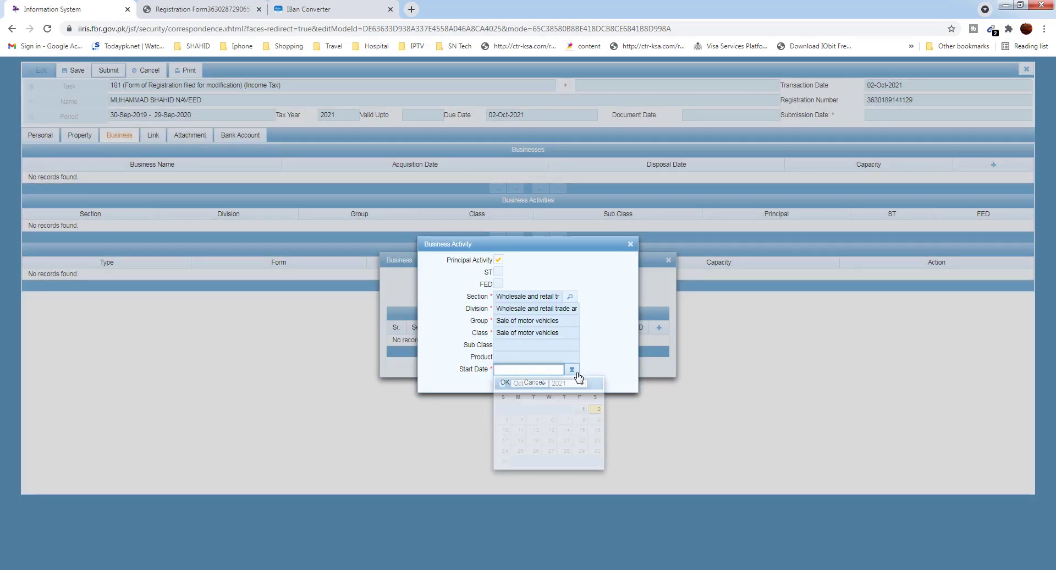
pyautogui.click(600, 415)
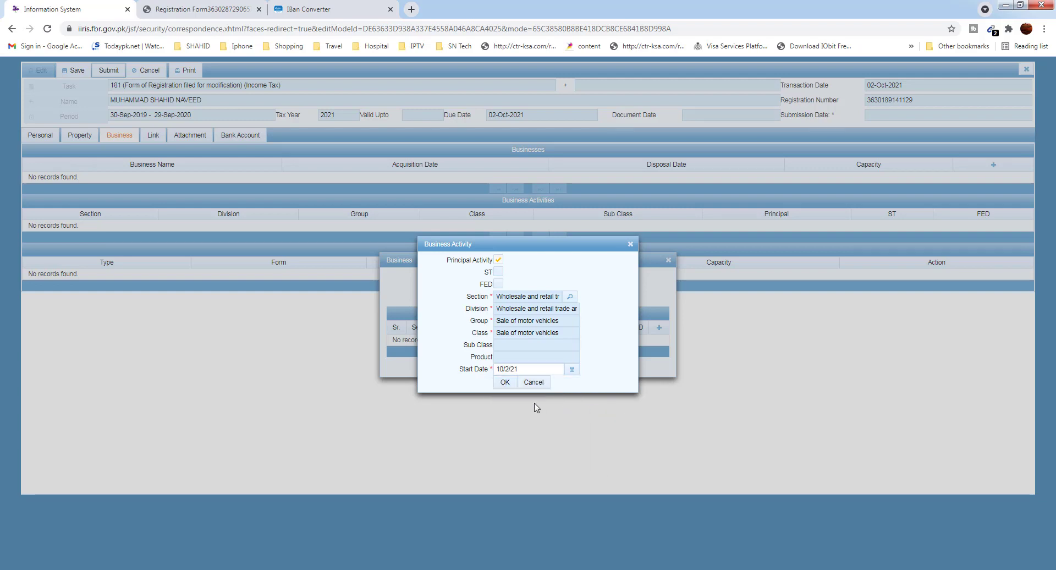
pyautogui.click(505, 382)
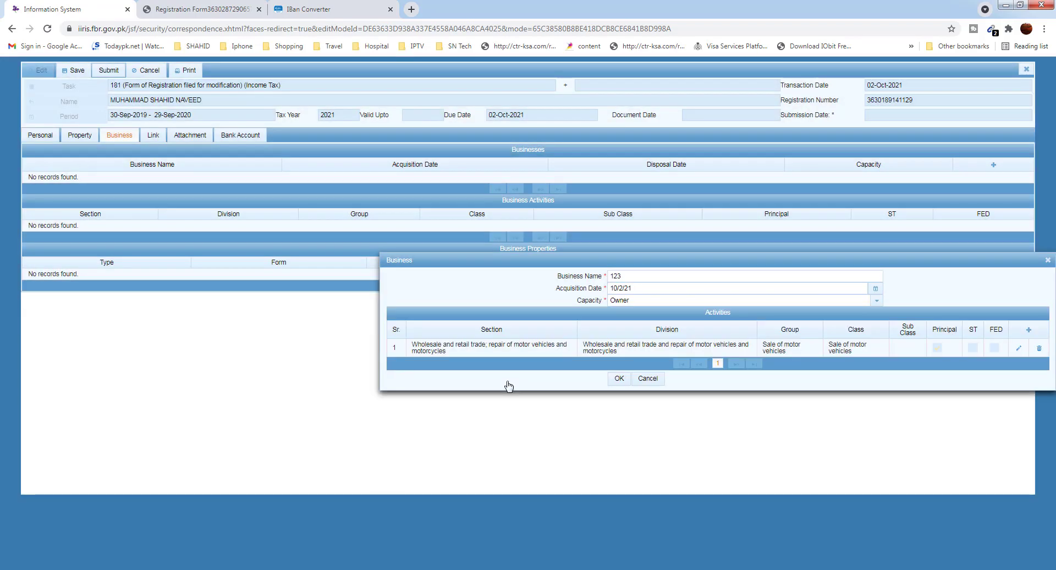
# Delete the motor-vehicle sale activity from business 123 and cancel the Business dialog without saving
pyautogui.moveTo(659, 262); pyautogui.dragTo(467, 257)
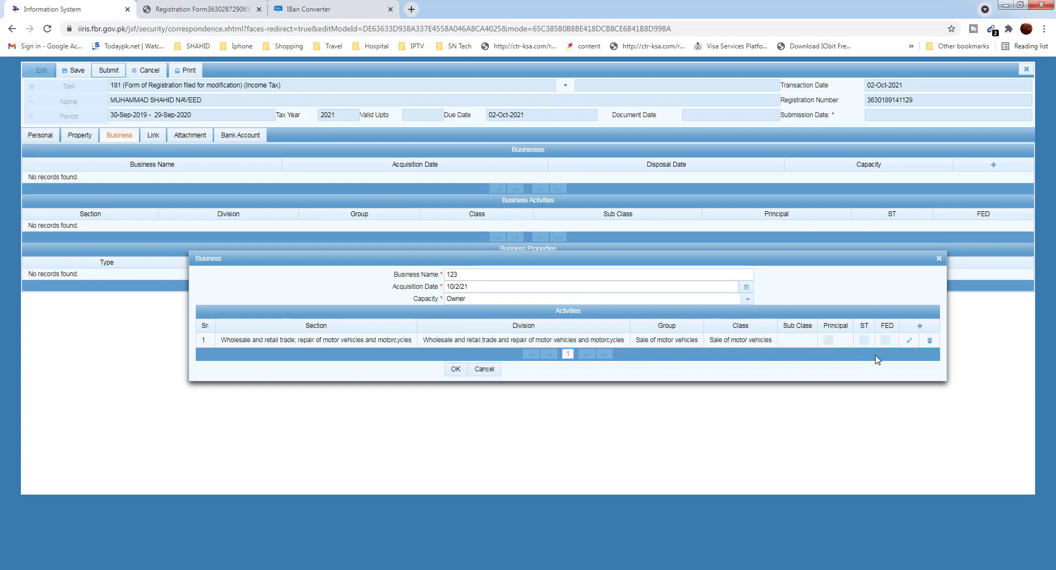
pyautogui.click(930, 343)
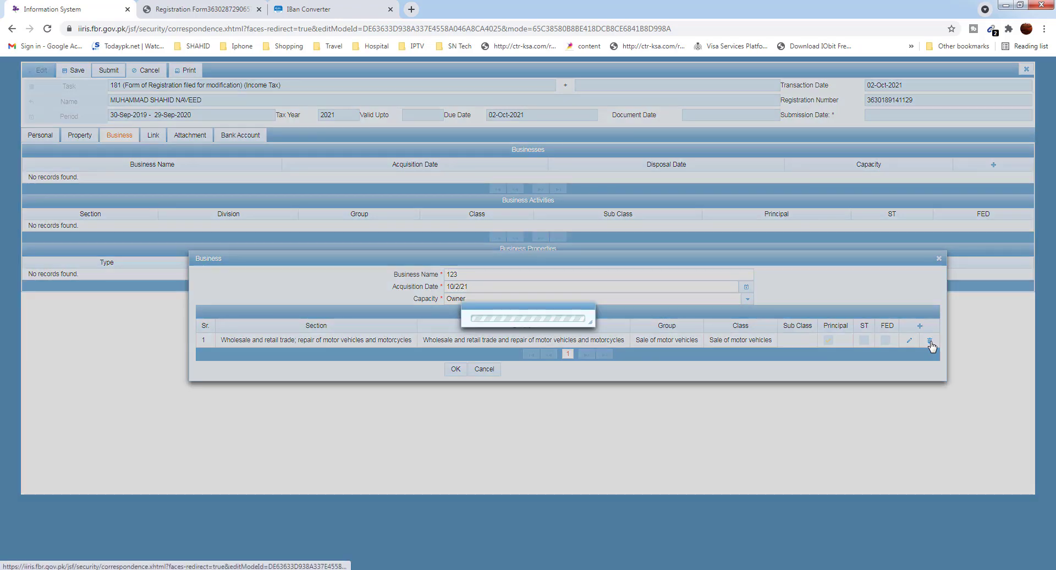
pyautogui.click(454, 332)
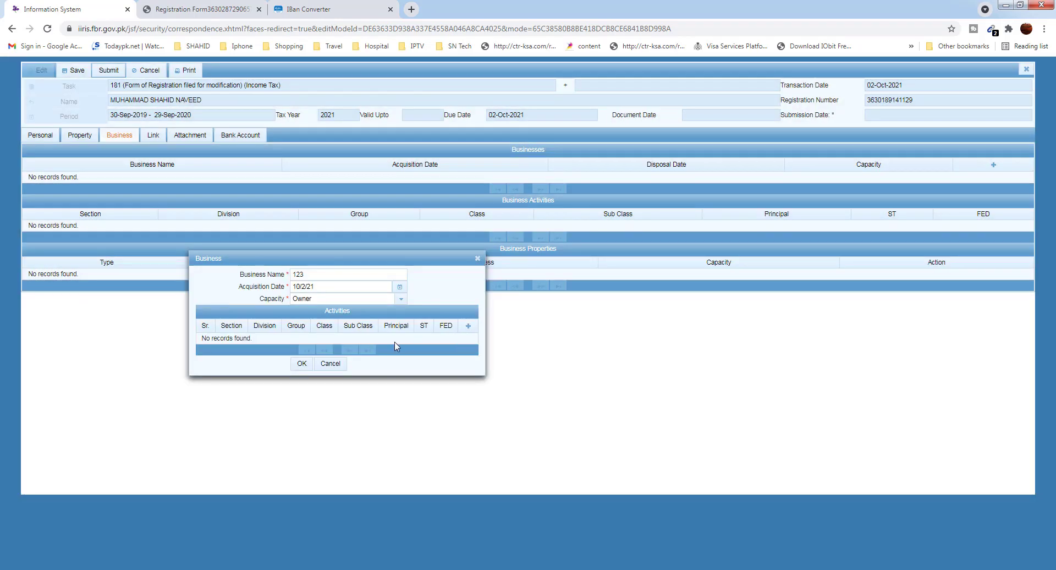
pyautogui.moveTo(478, 258); pyautogui.dragTo(340, 366)
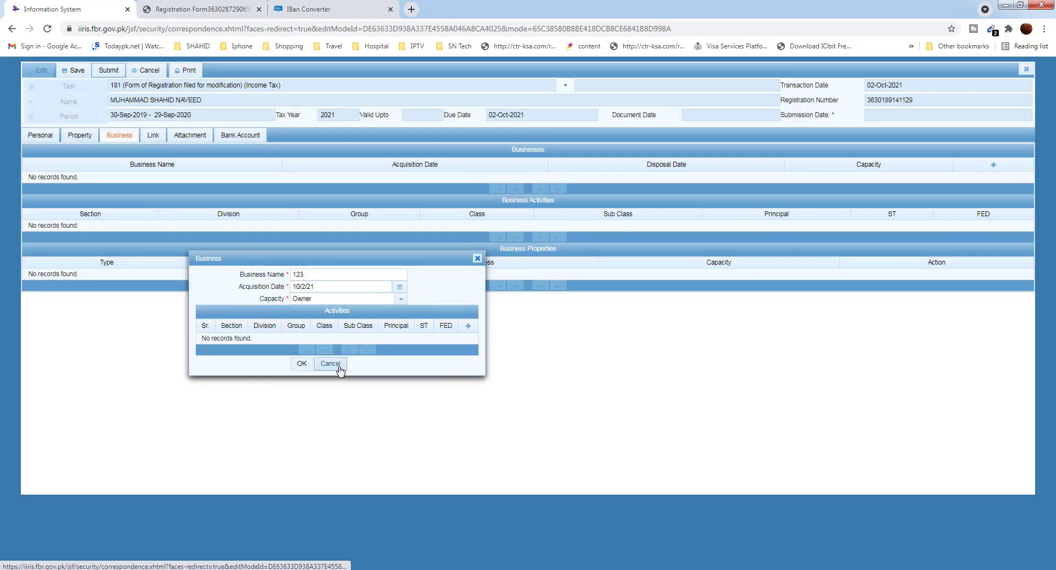
pyautogui.click(340, 366)
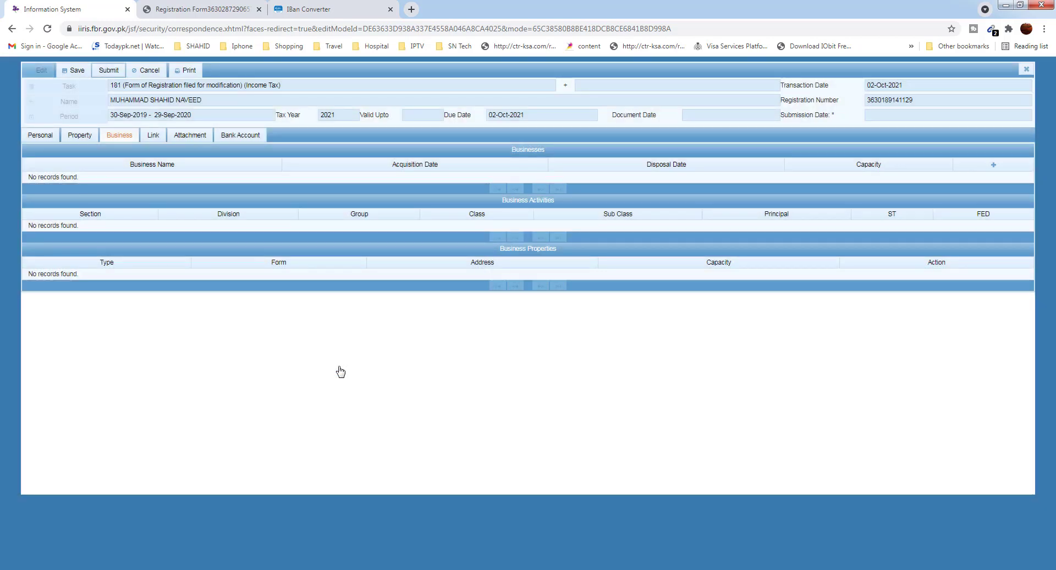
# Link A H TRADERS, found by searching 'trade', as Advisor / Attorney / Consultant from 02-Oct-2021
pyautogui.click(153, 138)
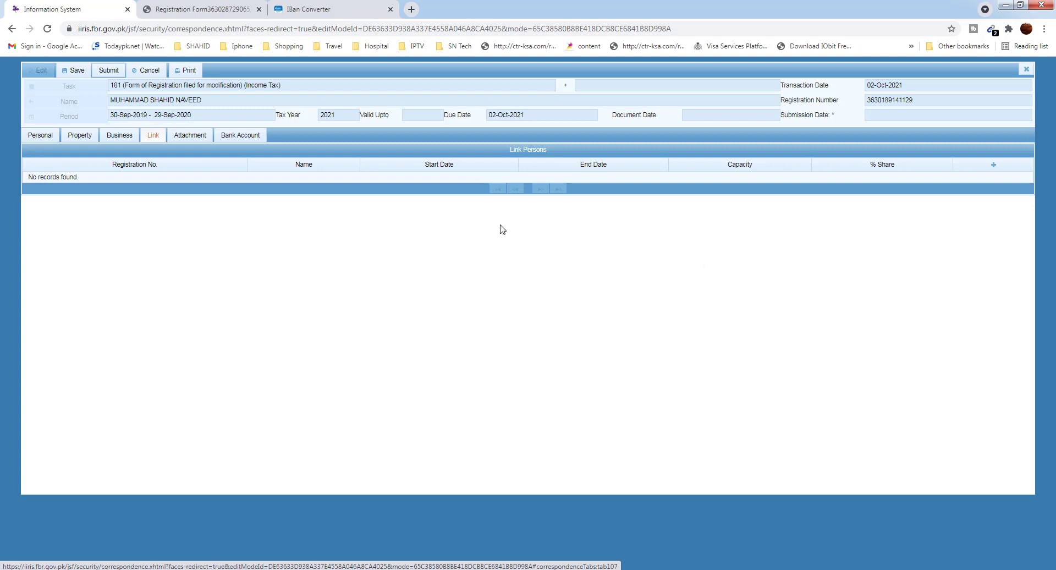
pyautogui.click(993, 166)
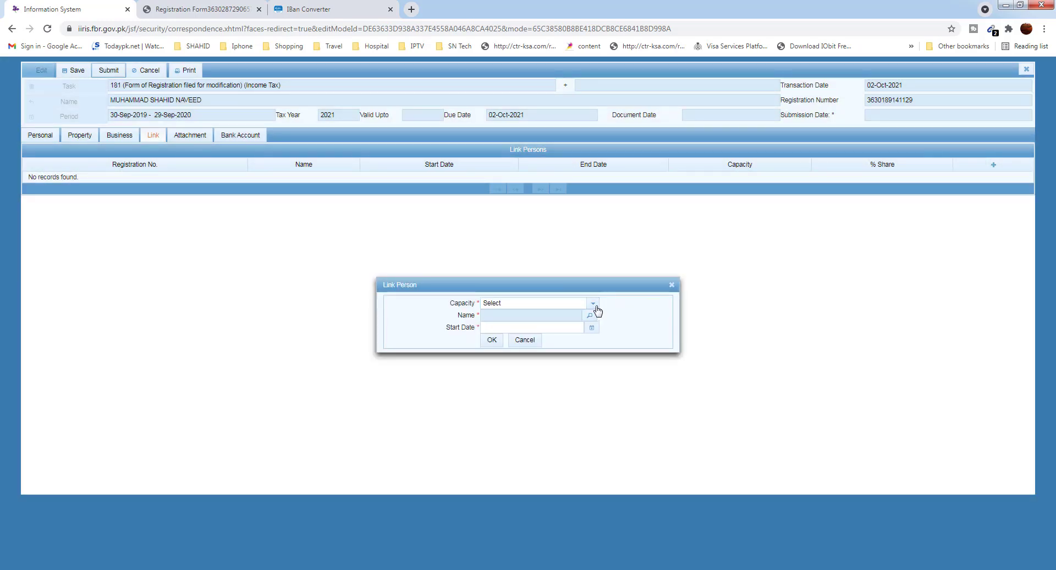
pyautogui.click(593, 304)
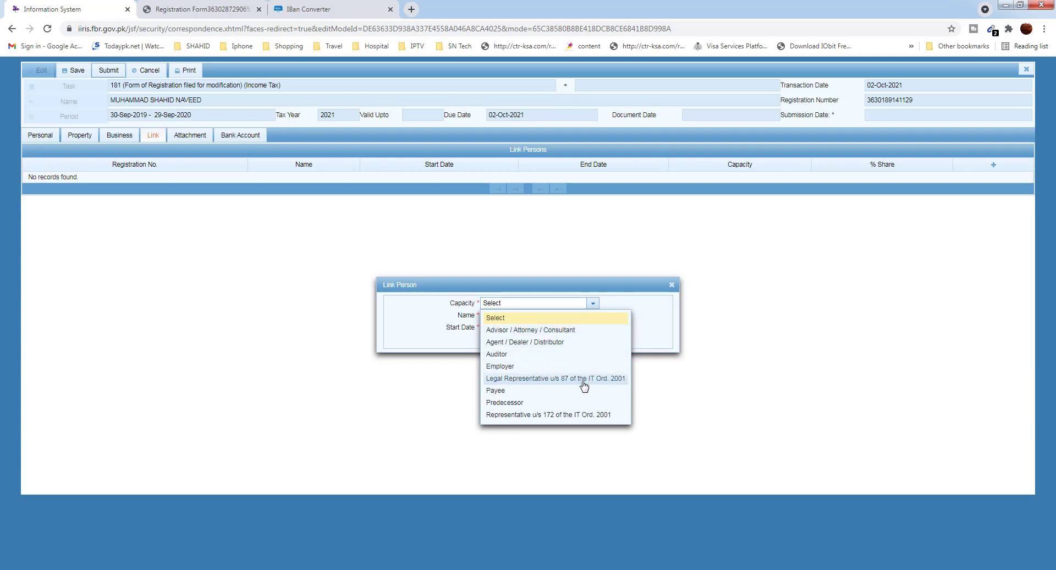
pyautogui.click(569, 331)
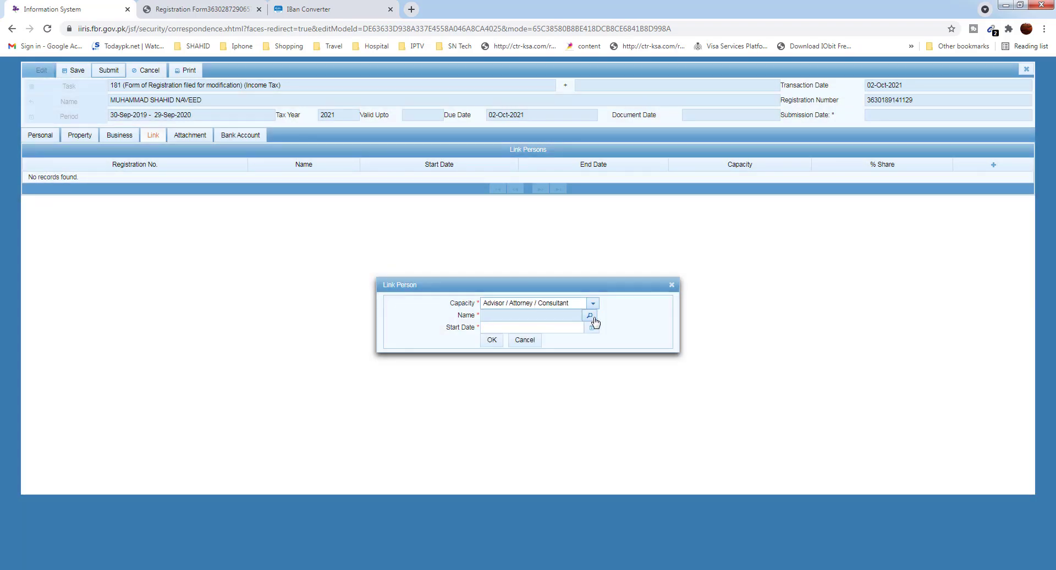
pyautogui.click(590, 315)
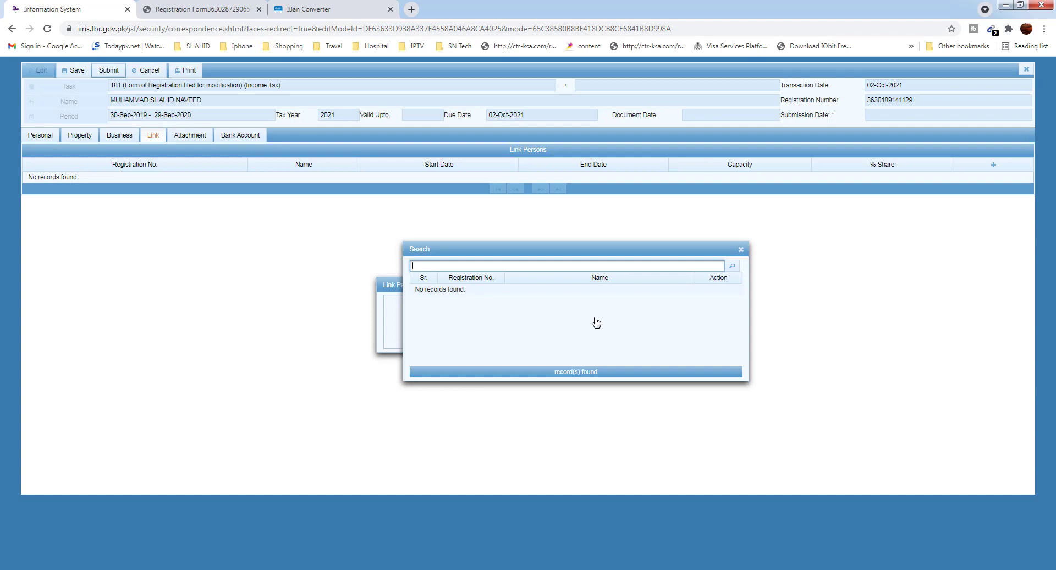
pyautogui.write('trade')
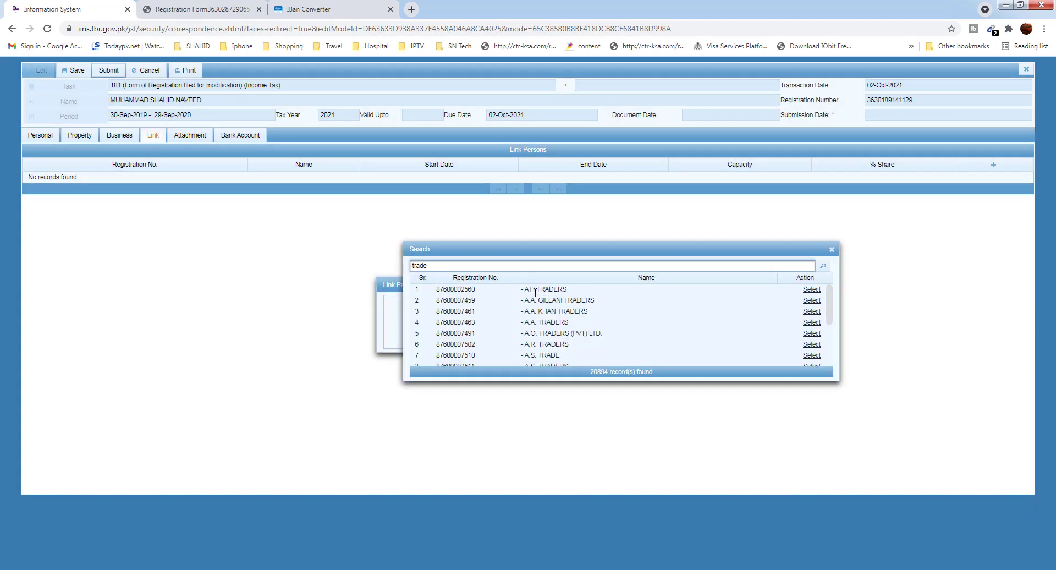
pyautogui.click(812, 291)
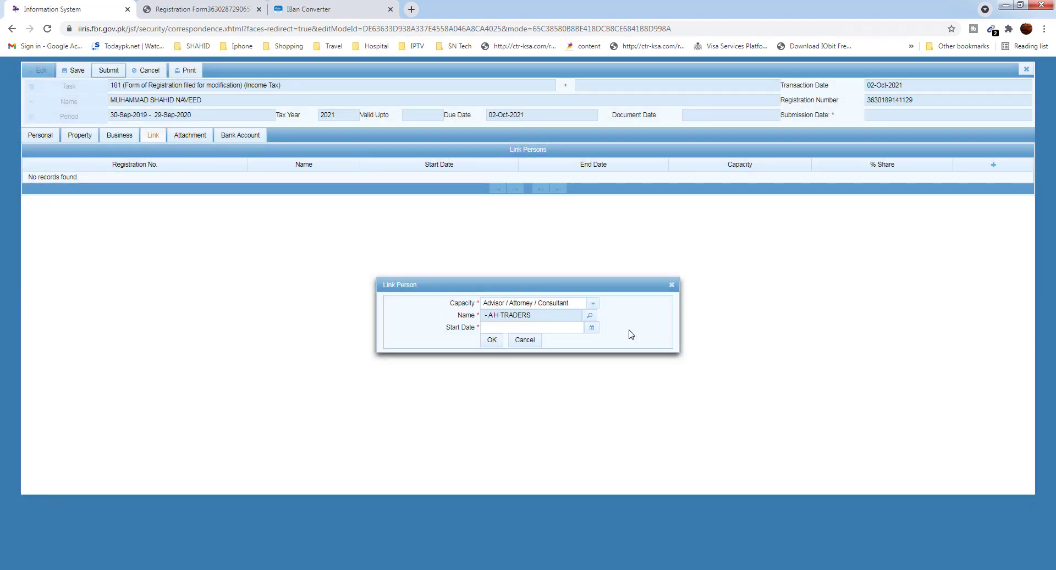
pyautogui.click(592, 330)
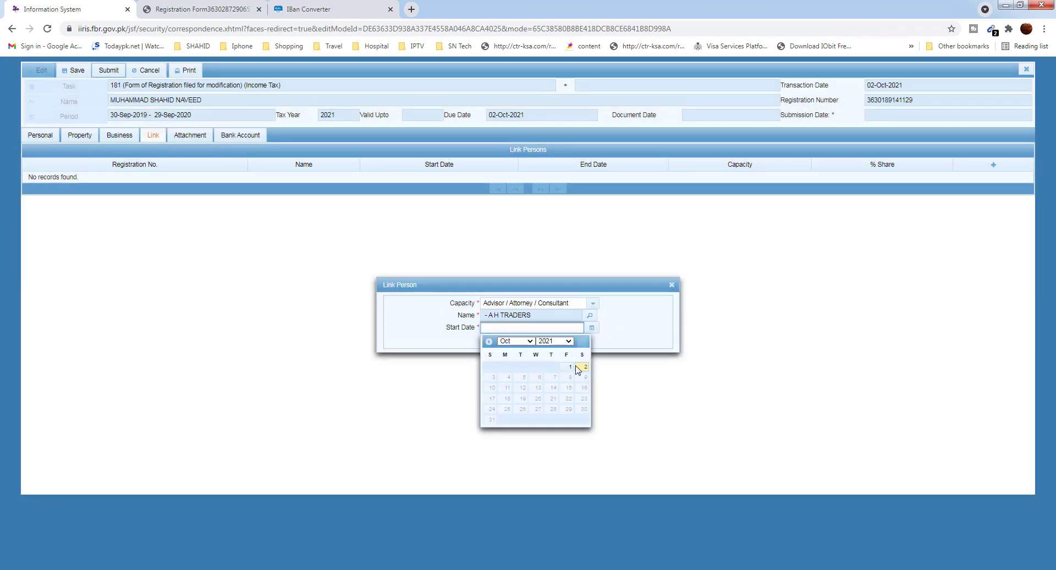
pyautogui.click(581, 370)
pyautogui.click(492, 339)
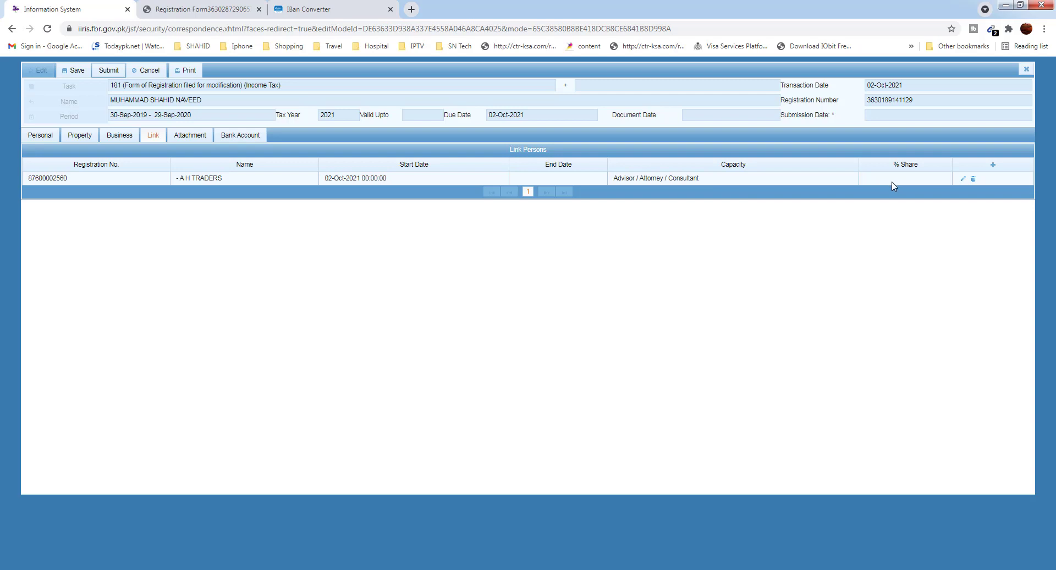
# Delete the A H TRADERS row from Link Persons and confirm the deletion
pyautogui.click(973, 179)
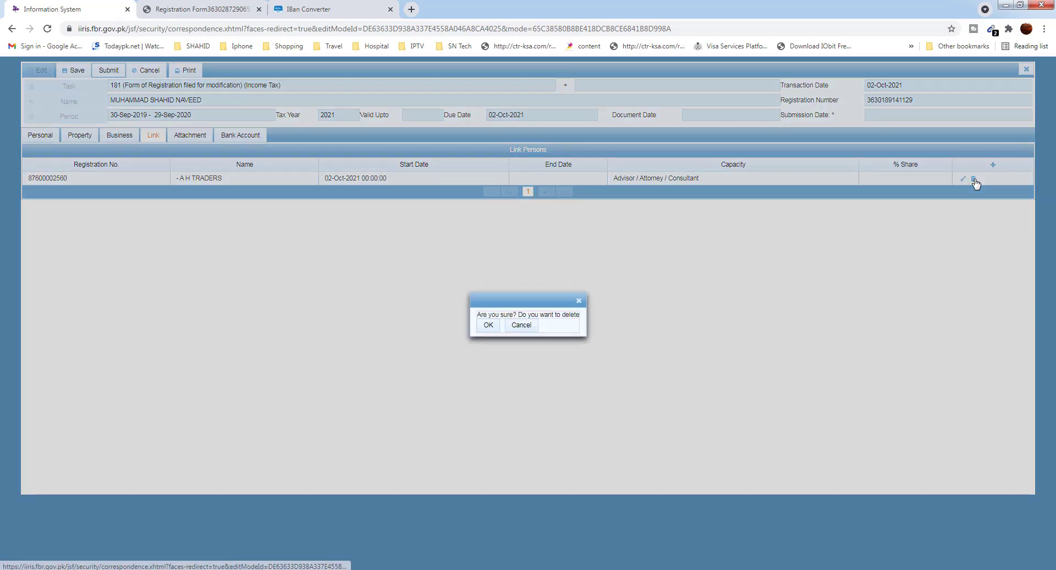
pyautogui.click(493, 327)
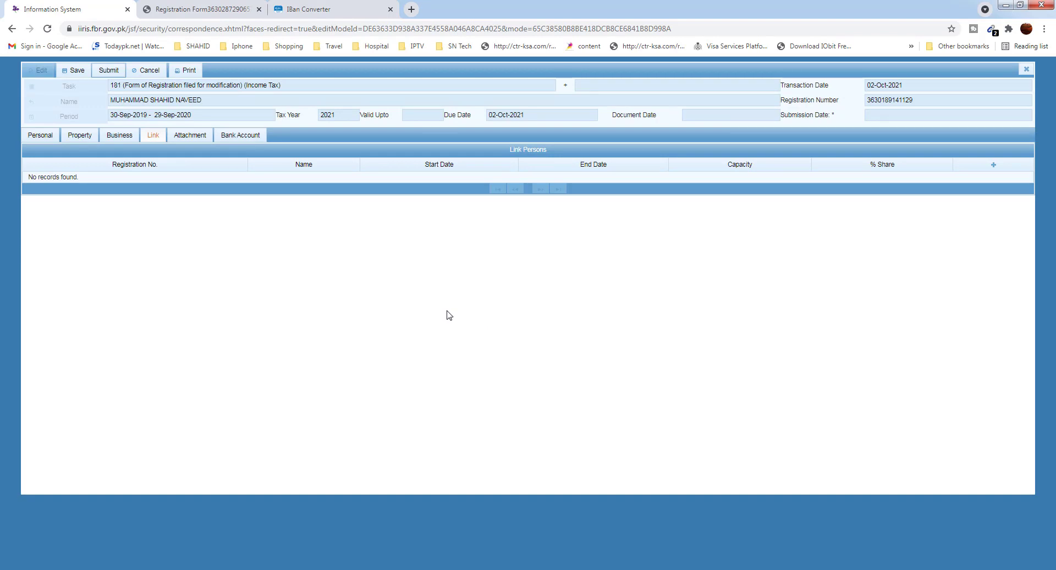
# Show the three required attachment documents and print the registration form to a downloaded PDF
pyautogui.click(190, 136)
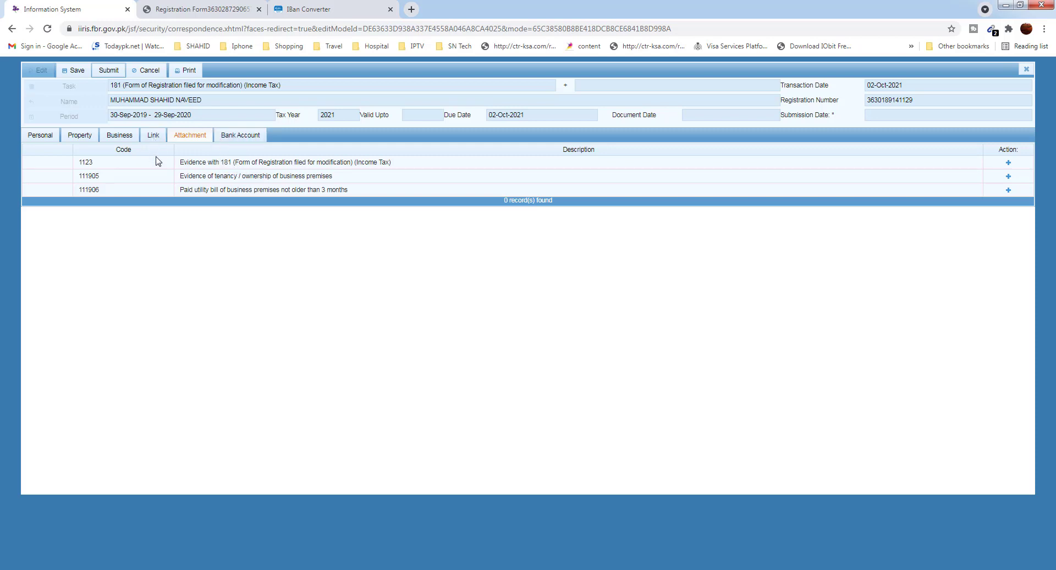
pyautogui.click(189, 71)
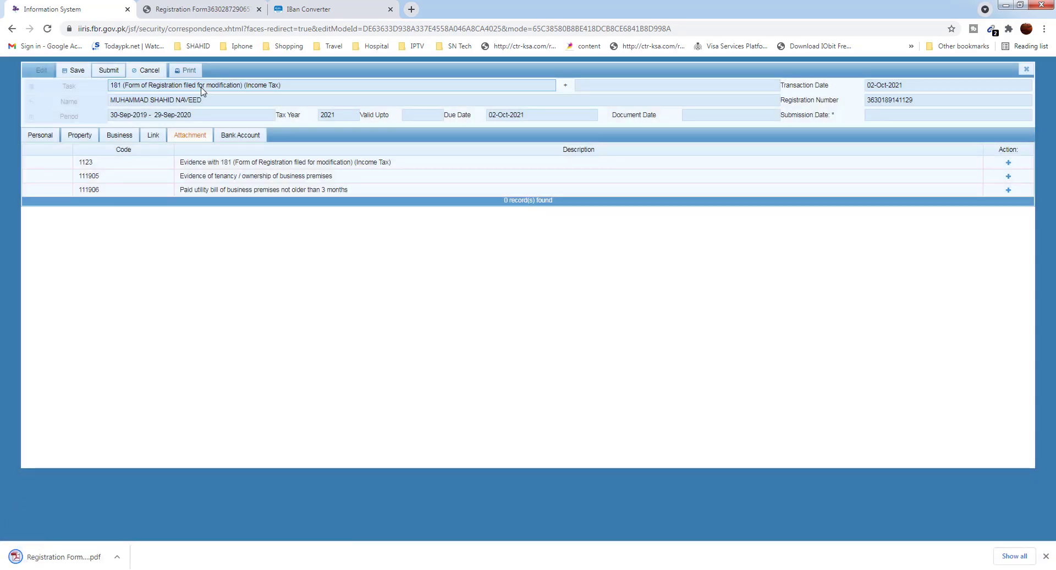
# Open the downloaded Registration Form PDF from the download bar and scroll through it
pyautogui.click(118, 560)
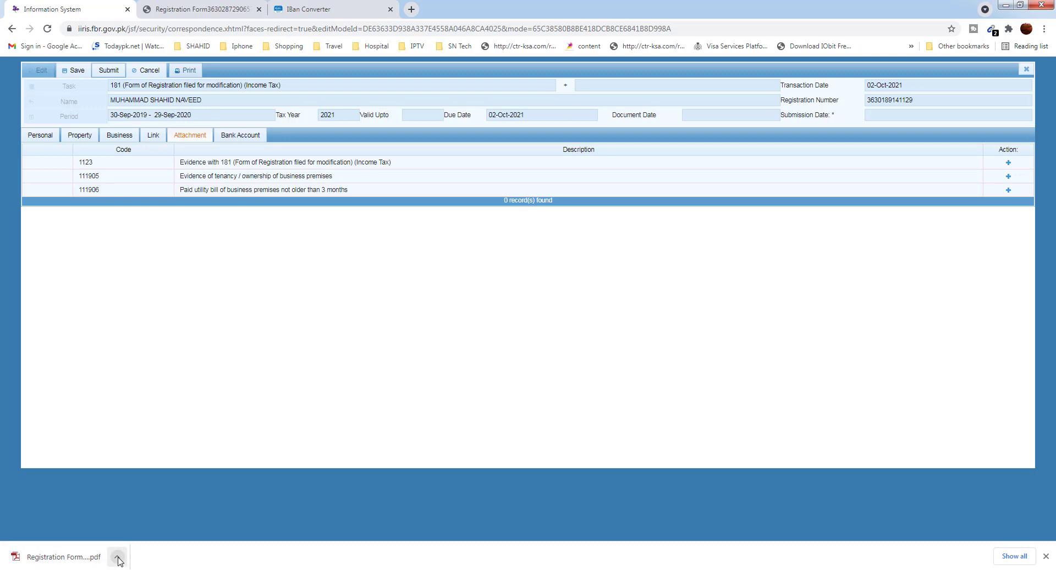
pyautogui.click(137, 477)
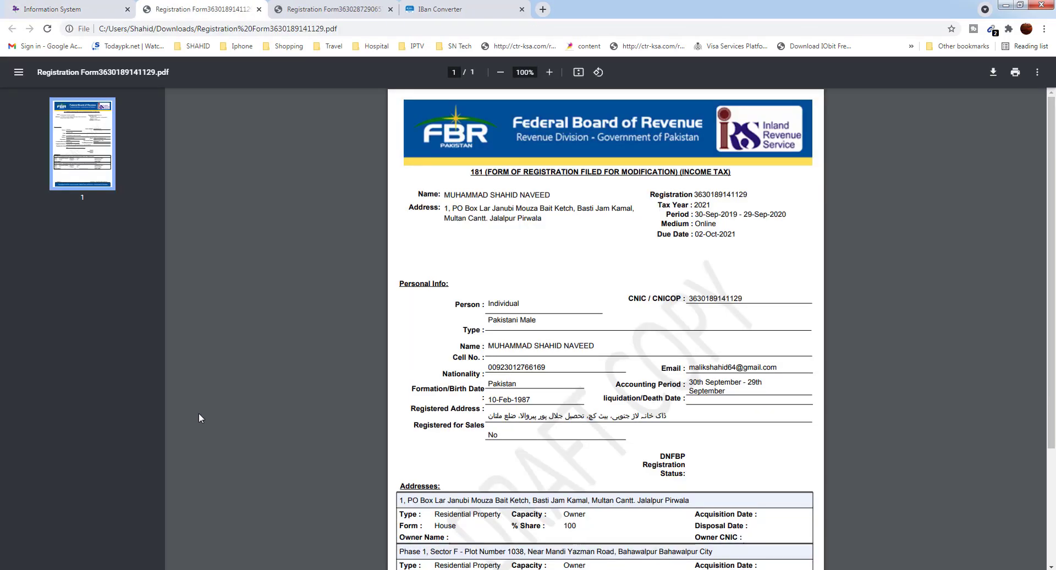
pyautogui.scroll(-5, 649, 365)
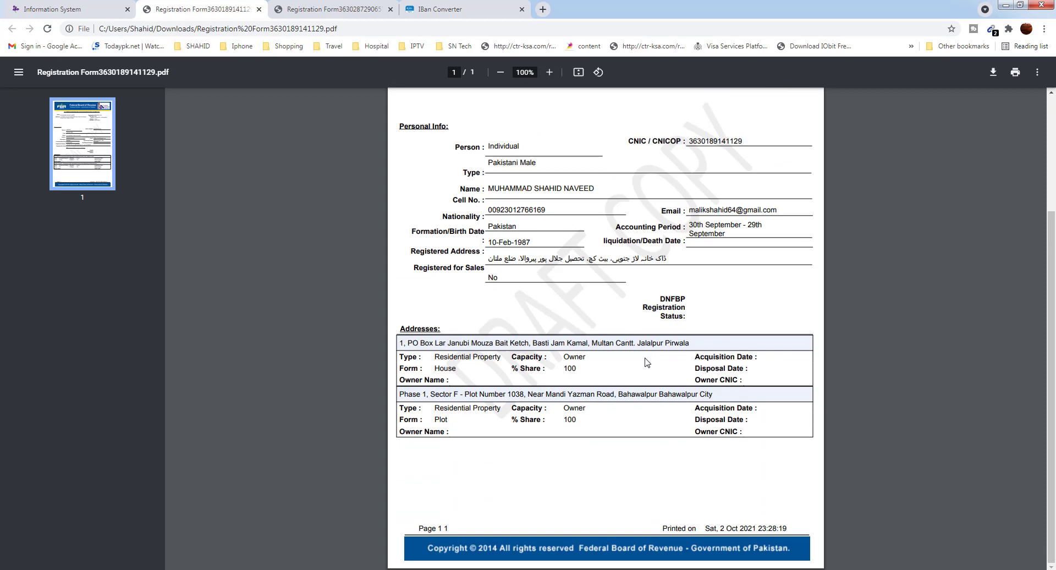
pyautogui.scroll(4, 647, 361)
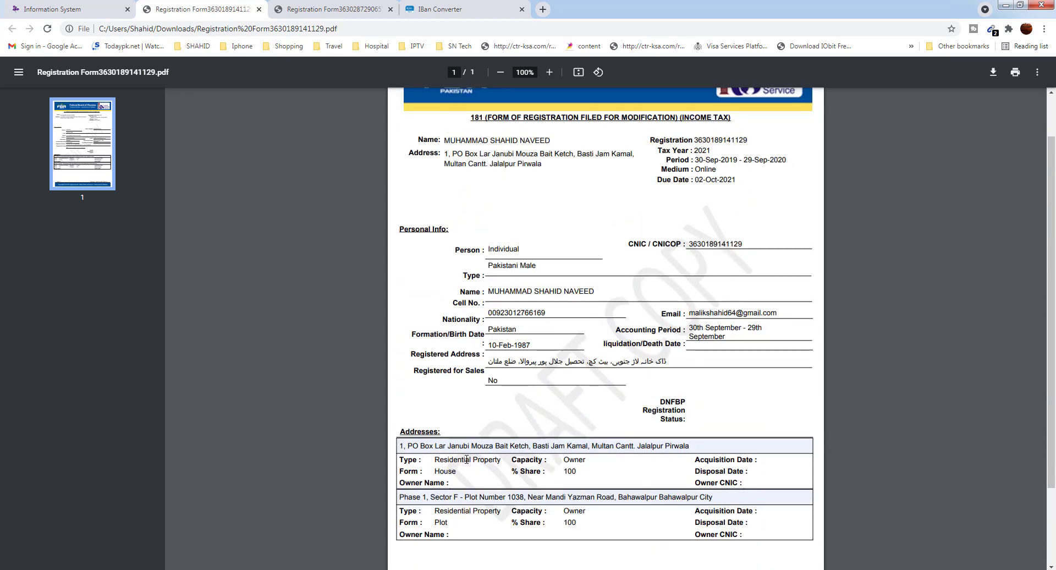
pyautogui.scroll(-2, 465, 454)
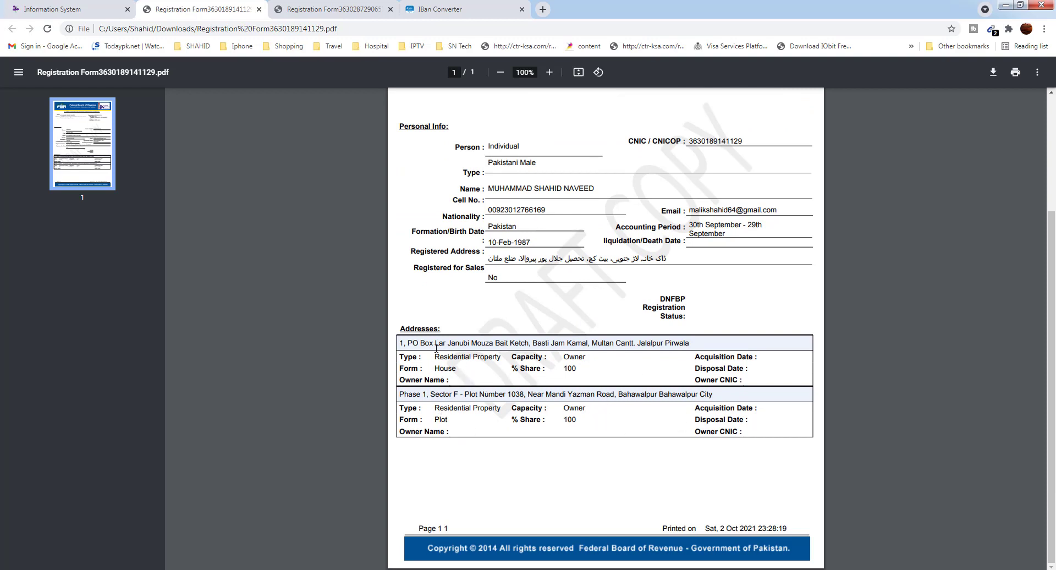
# Highlight the two address lines, check the other registration form PDF, and return to IRIS
pyautogui.moveTo(405, 345); pyautogui.dragTo(528, 347)
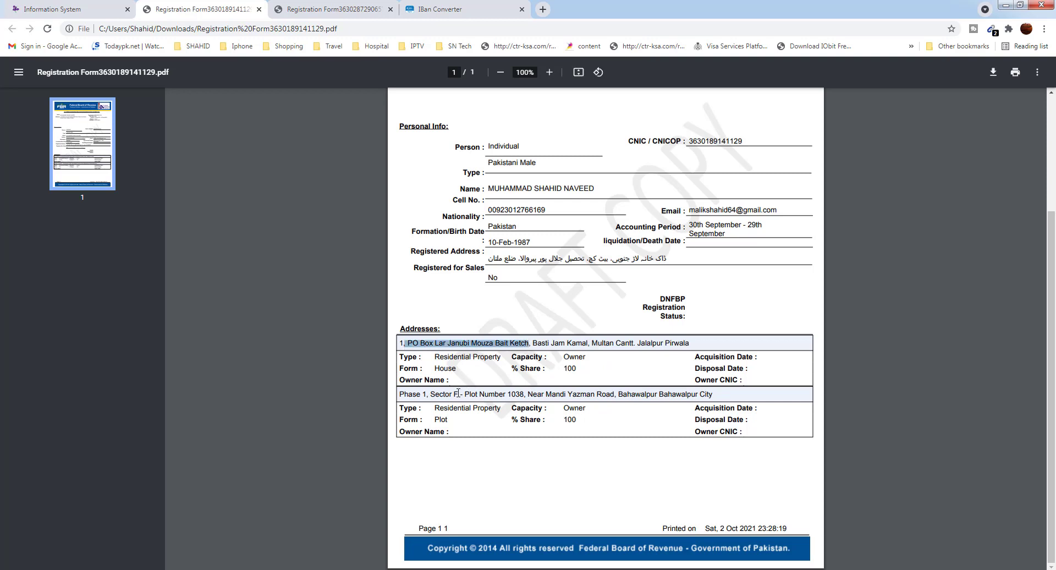
pyautogui.moveTo(456, 394); pyautogui.dragTo(591, 392)
pyautogui.click(656, 398)
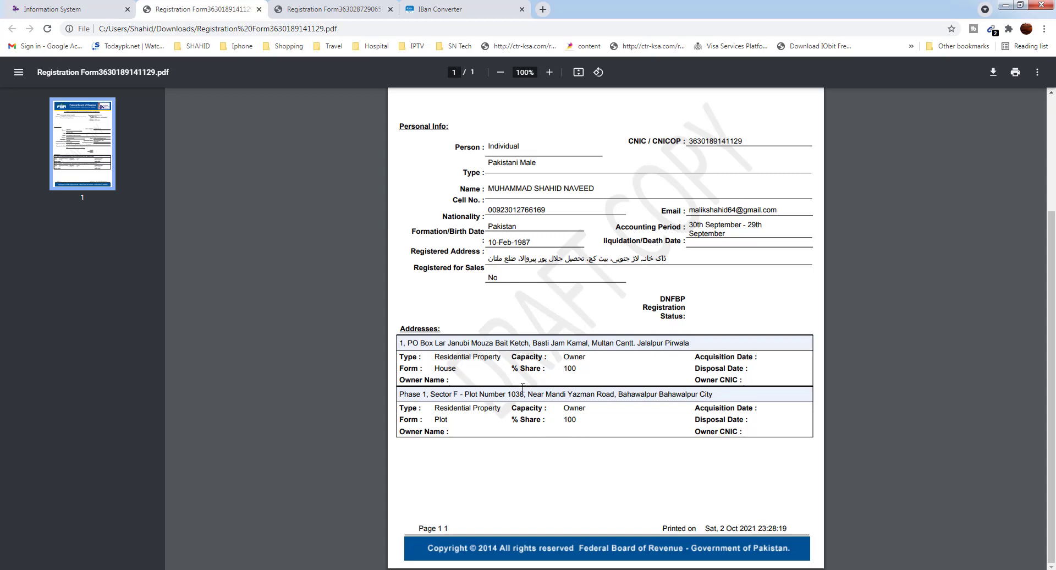
pyautogui.click(346, 9)
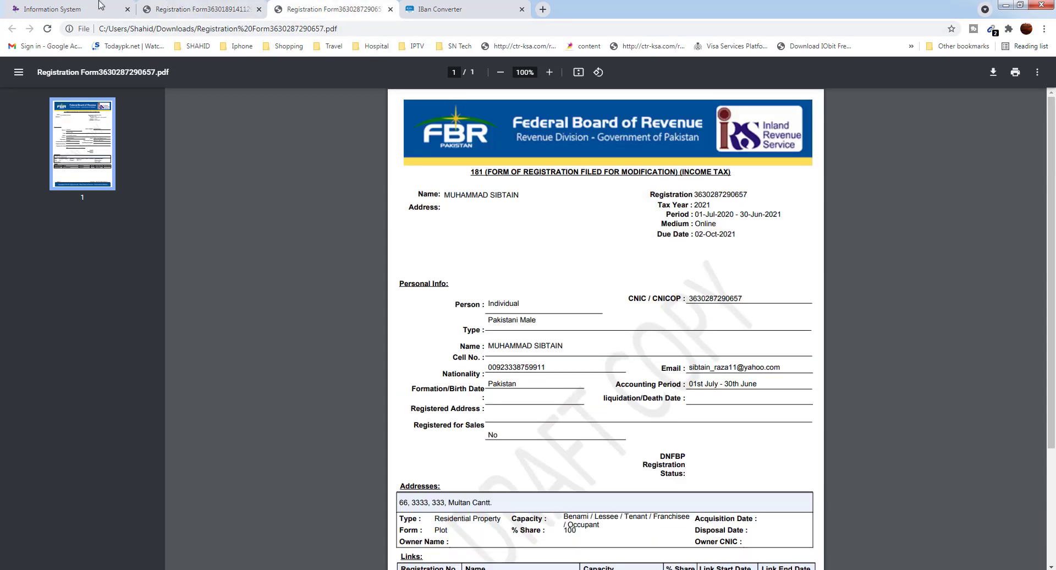
pyautogui.click(52, 9)
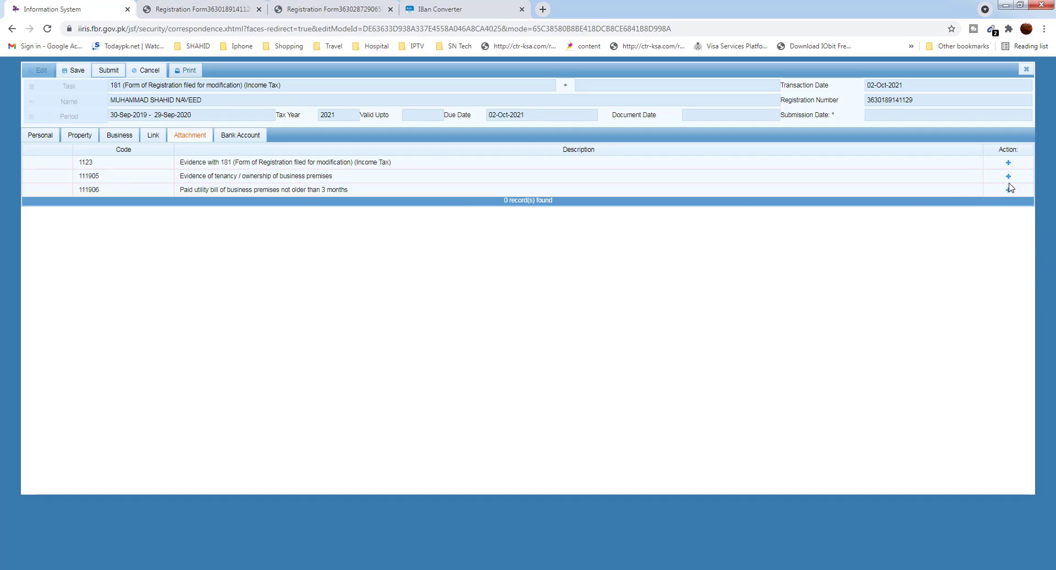
# Attach the second registration form PDF as Form 181 evidence
pyautogui.click(1010, 163)
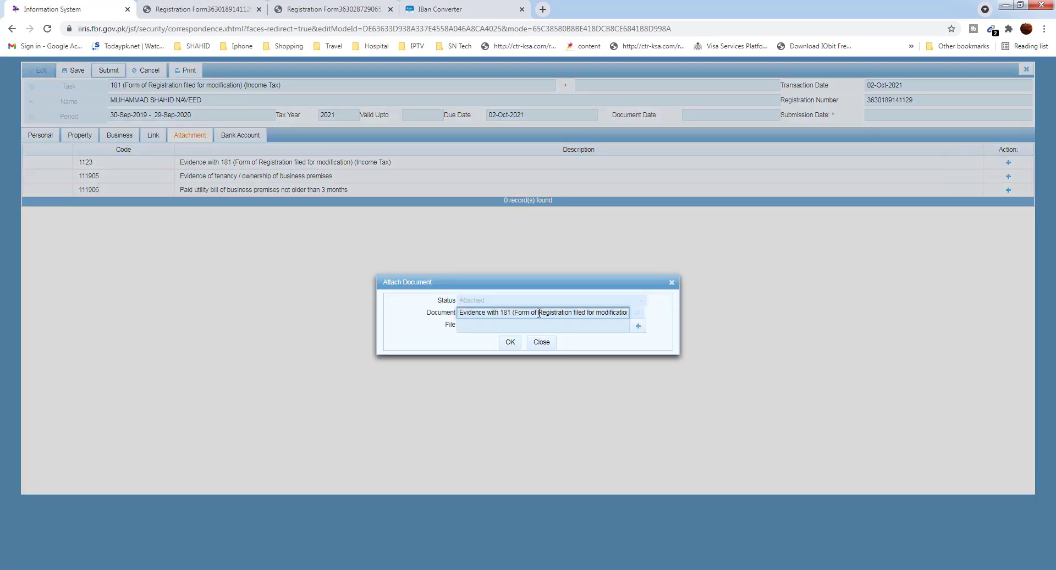
pyautogui.click(630, 325)
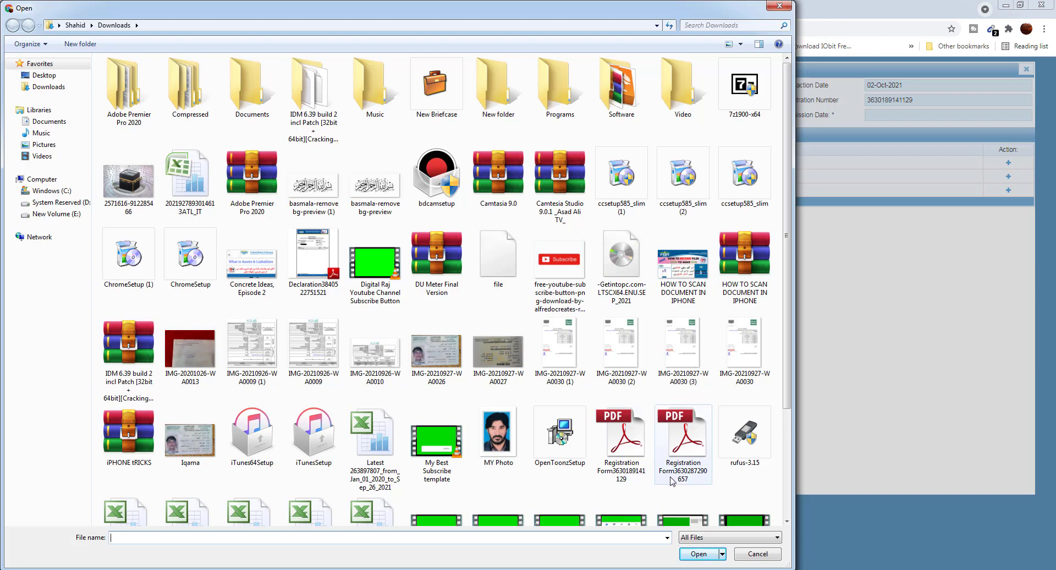
pyautogui.click(686, 480)
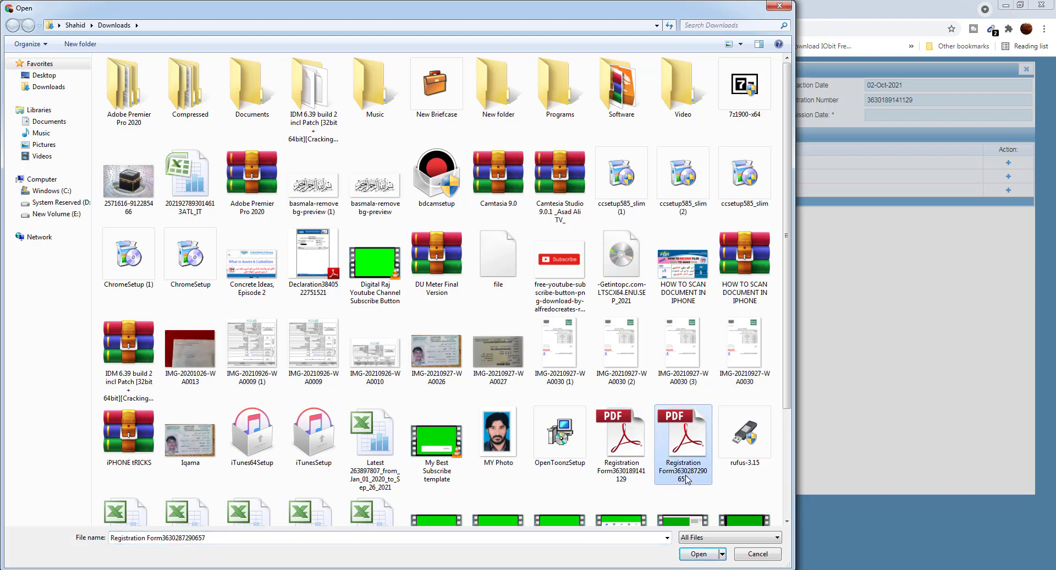
pyautogui.click(698, 554)
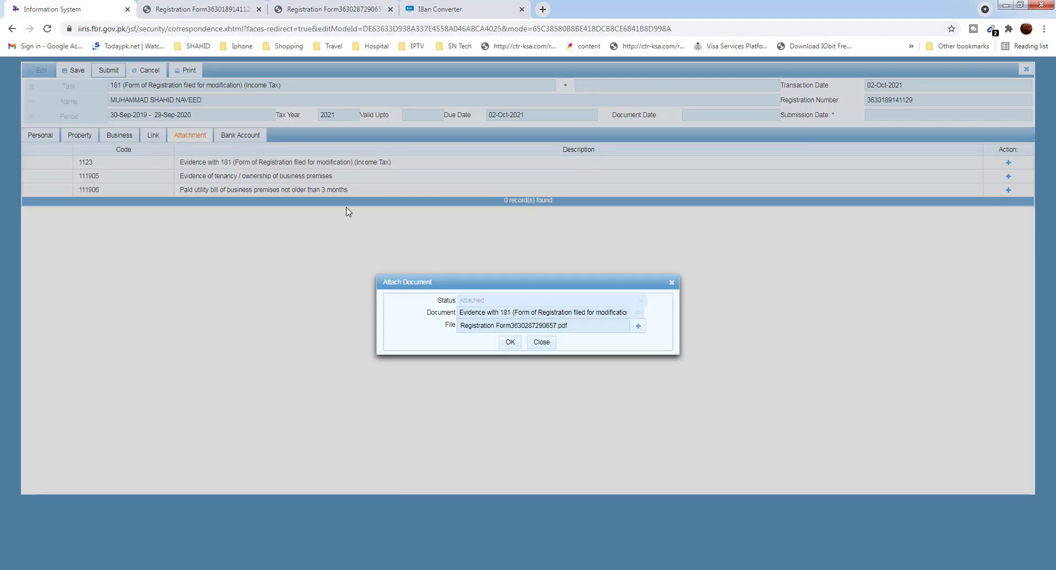
pyautogui.click(544, 344)
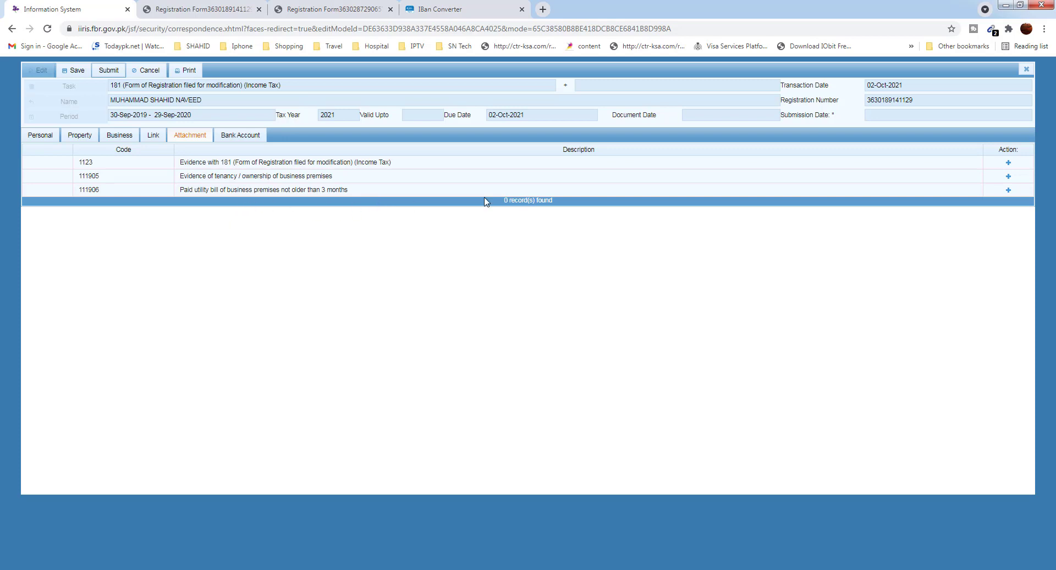
# Cancel the utility bill attachment and view the Bank Accounts list with the UBL current account
pyautogui.click(1008, 191)
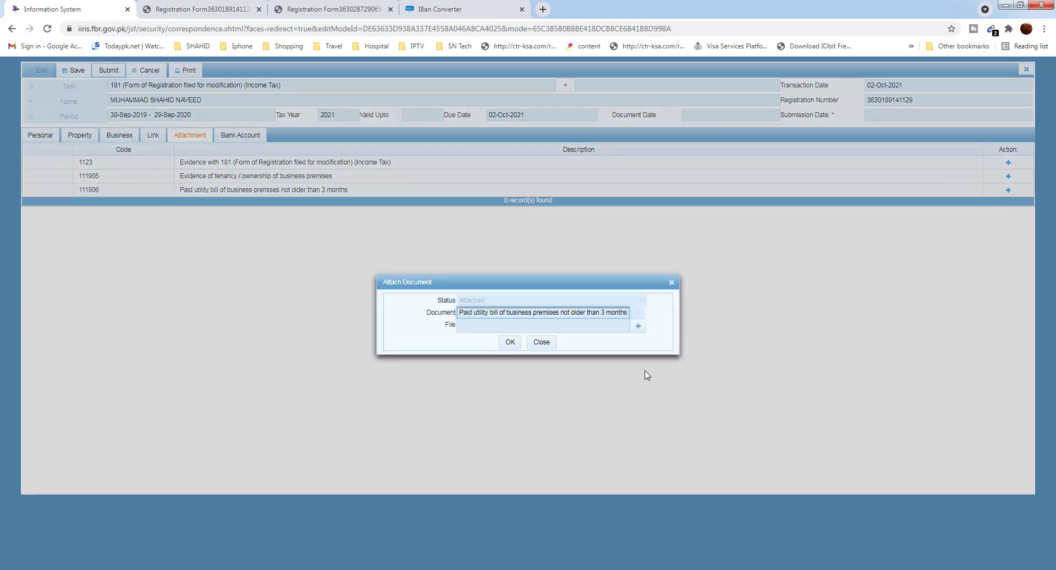
pyautogui.click(531, 345)
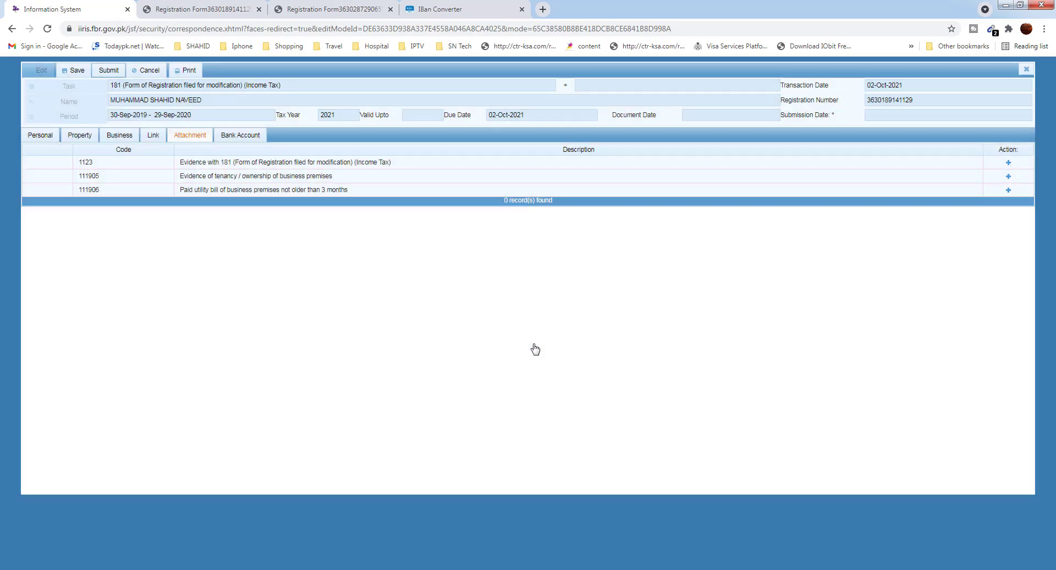
pyautogui.click(256, 137)
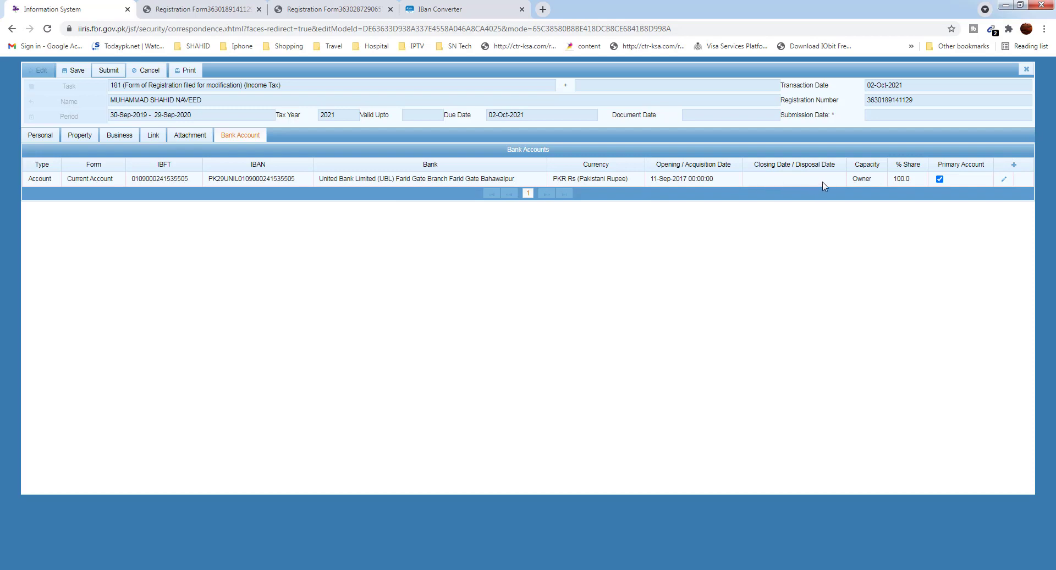
# Start a new bank account entry with type Account and form Current Account
pyautogui.click(1014, 166)
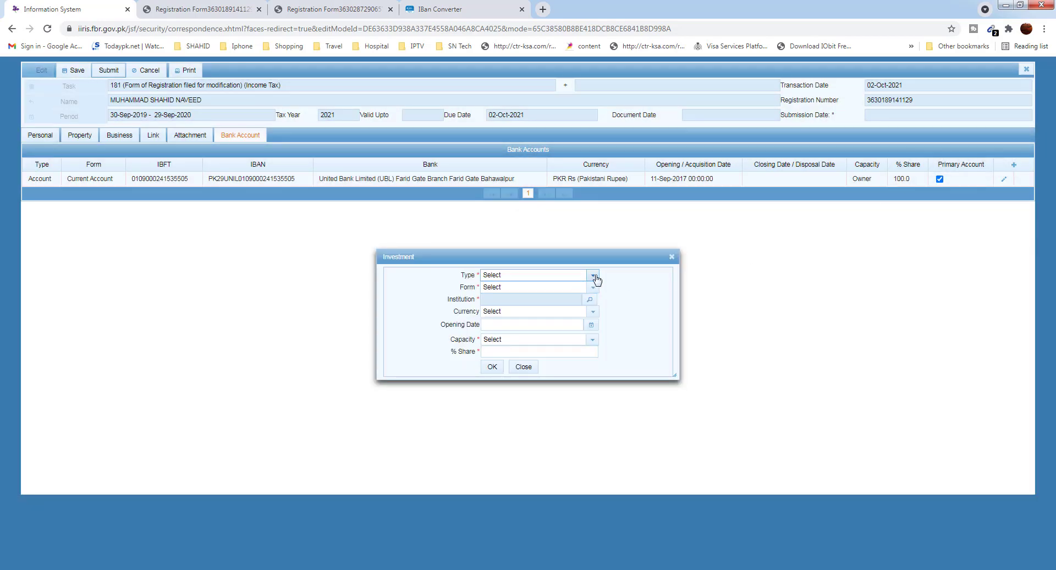
pyautogui.click(594, 276)
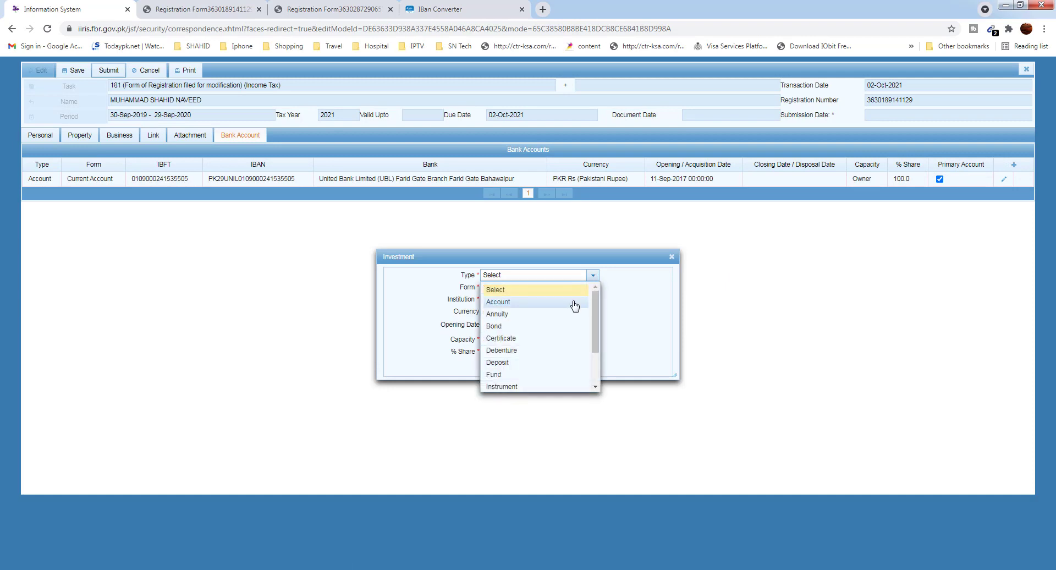
pyautogui.click(575, 304)
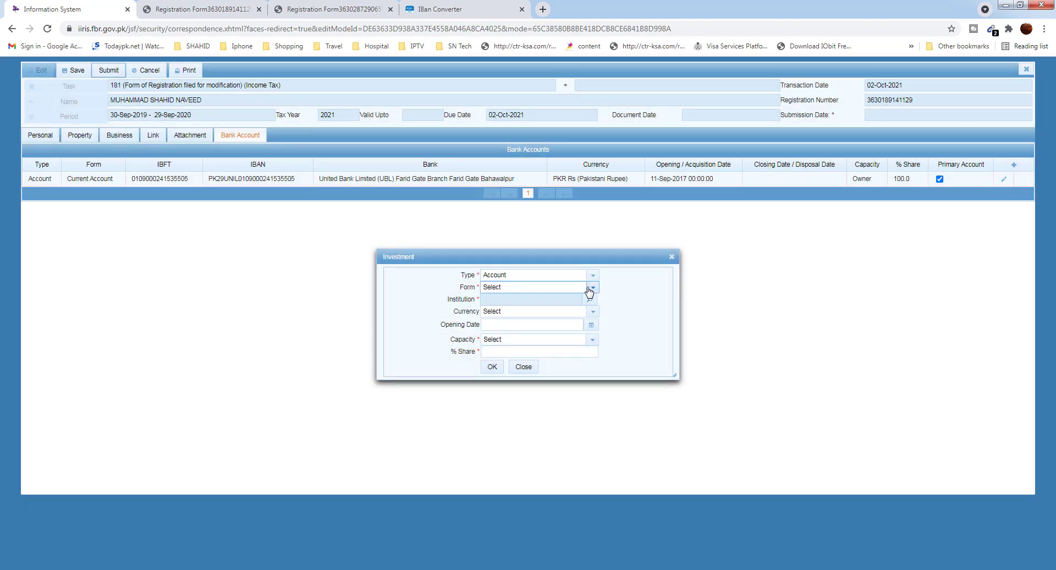
pyautogui.click(590, 289)
pyautogui.click(538, 315)
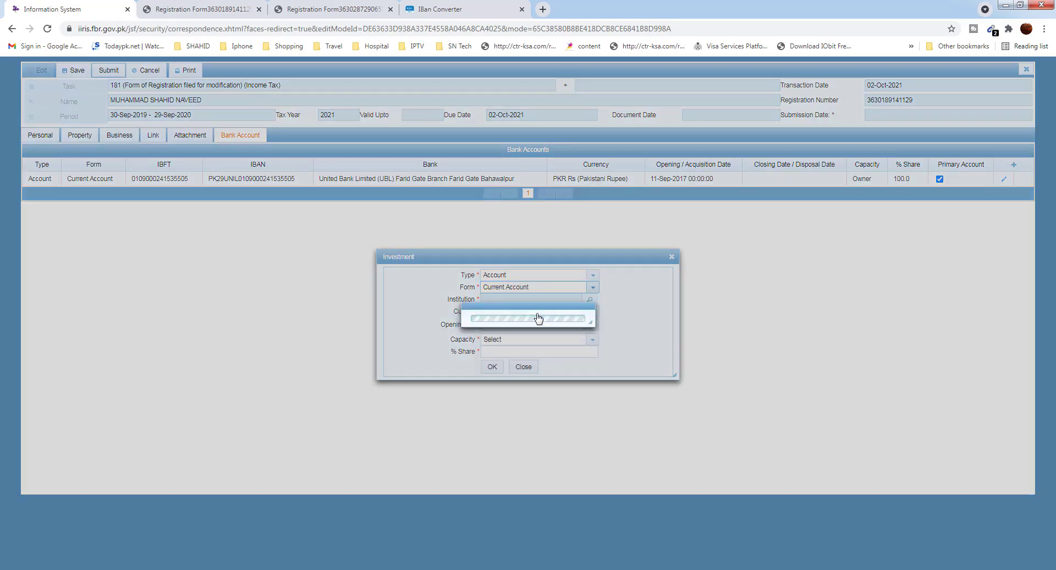
# Search 'k limited bahawalpur' and select the UBL Farid Gate Bahawalpur branch
pyautogui.click(590, 300)
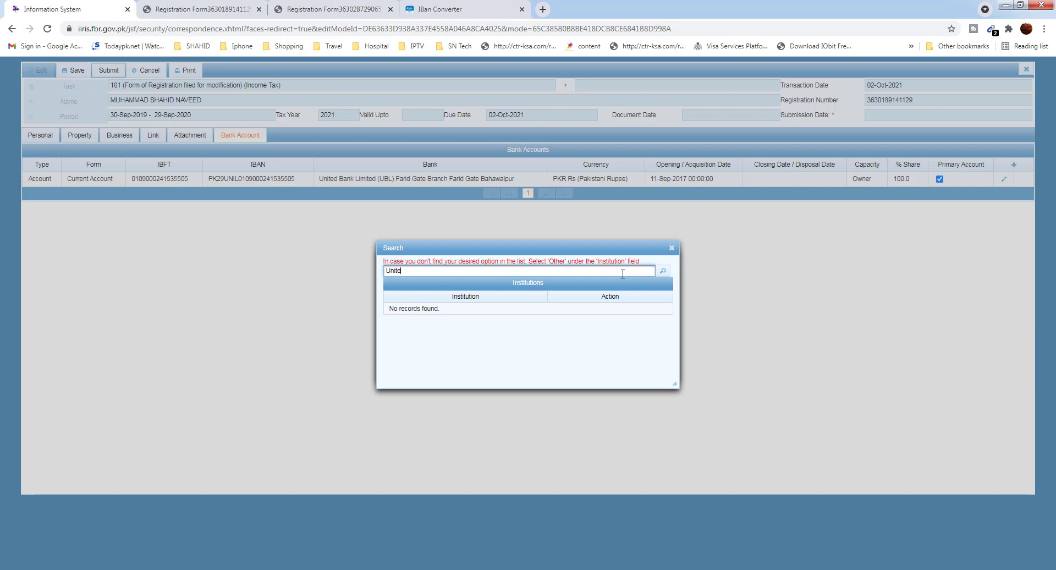
pyautogui.write('k limited bahawalpur')
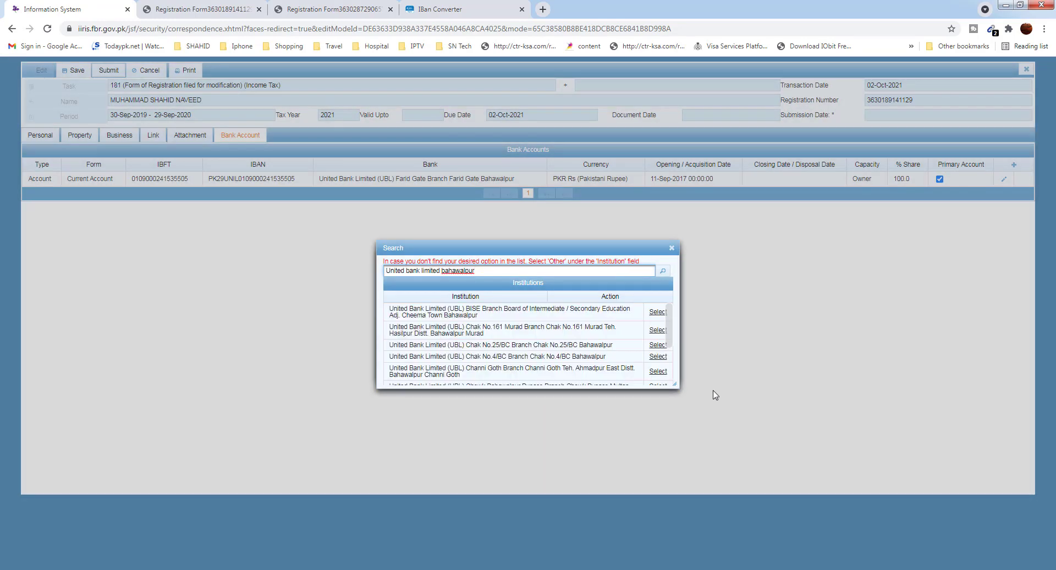
pyautogui.moveTo(675, 385); pyautogui.dragTo(829, 487)
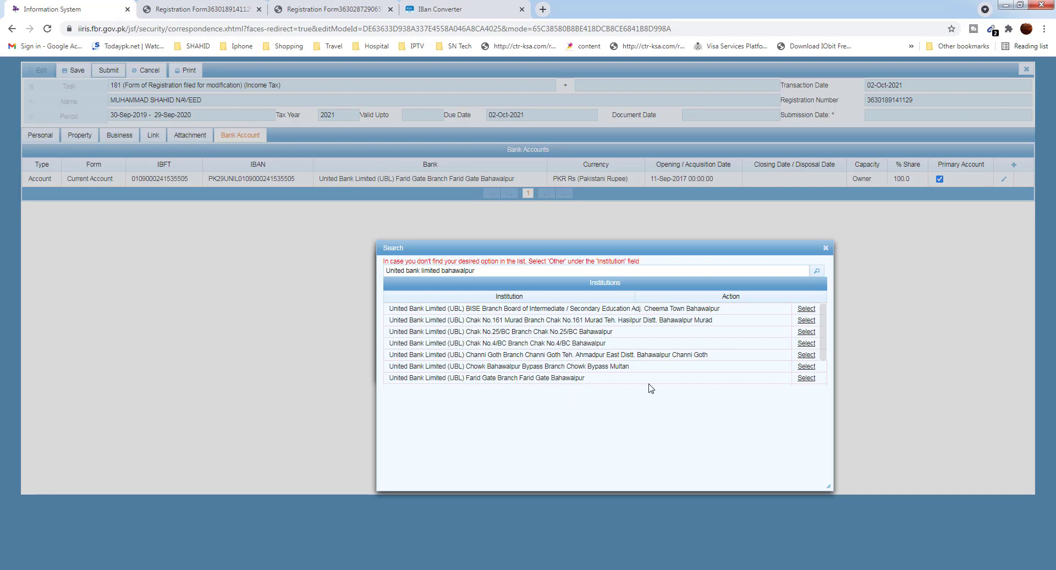
pyautogui.click(806, 379)
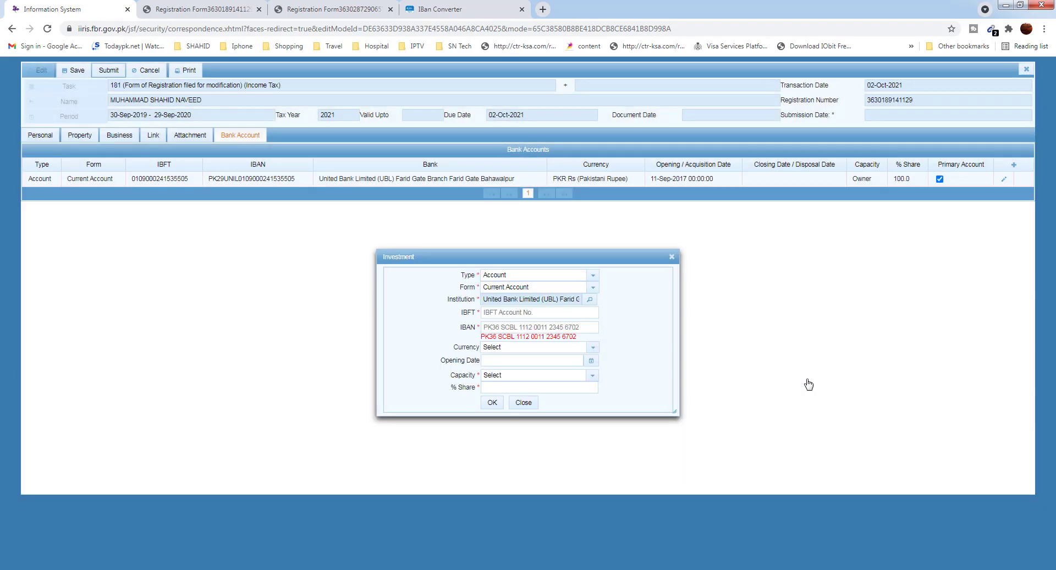
pyautogui.click(580, 313)
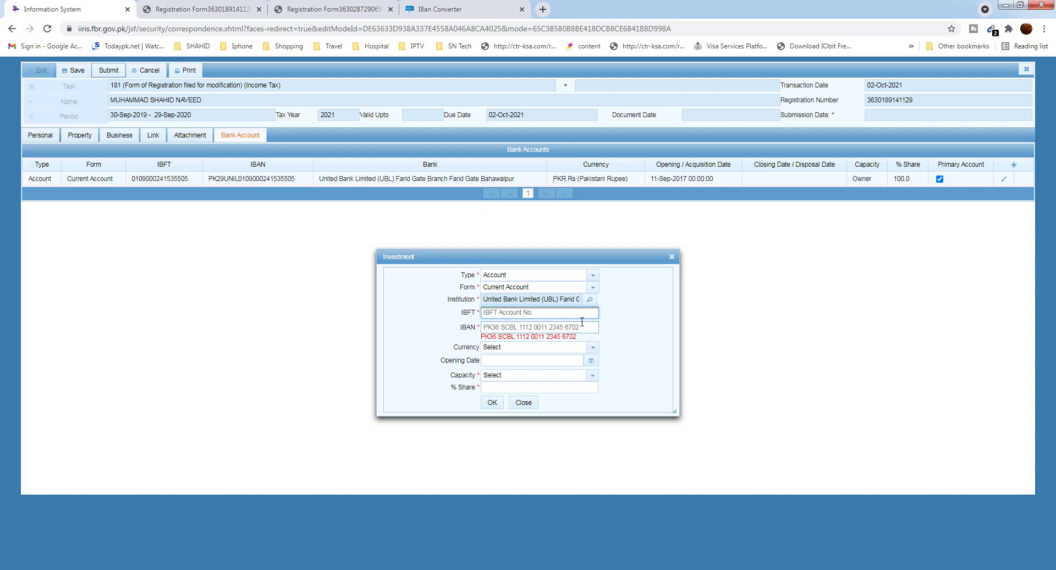
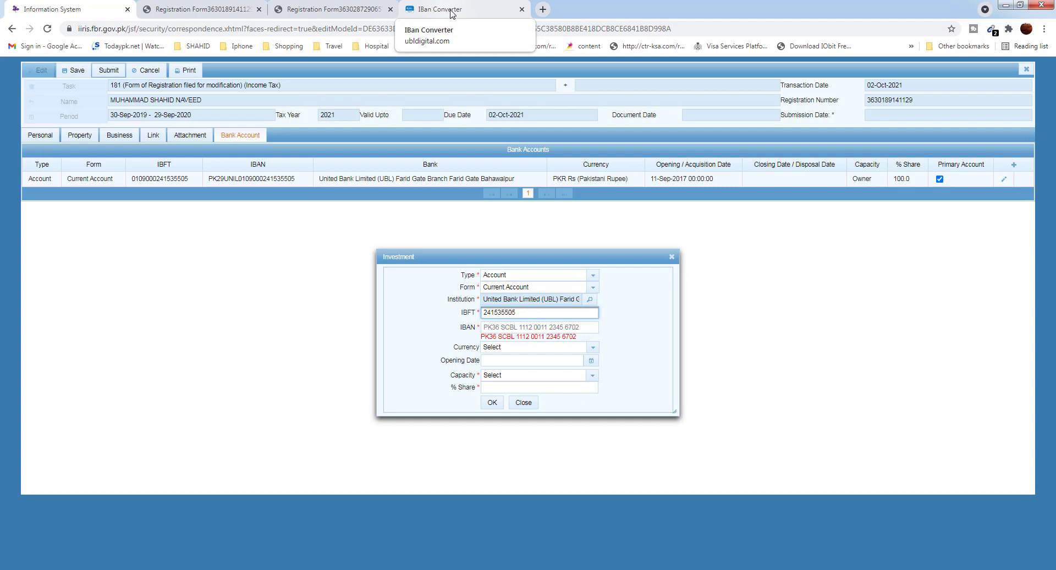
pyautogui.click(449, 12)
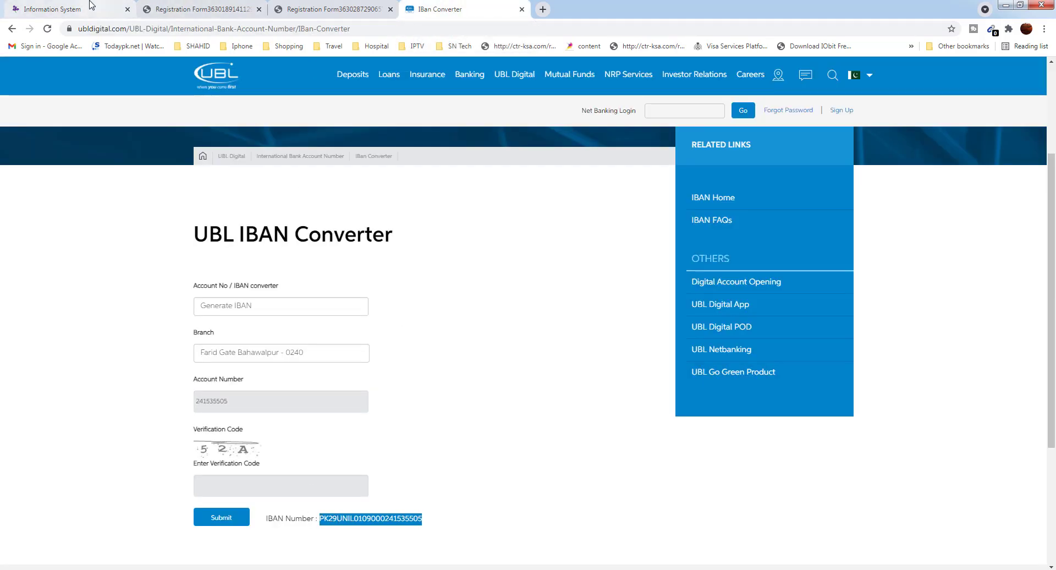
pyautogui.click(52, 9)
pyautogui.click(494, 325)
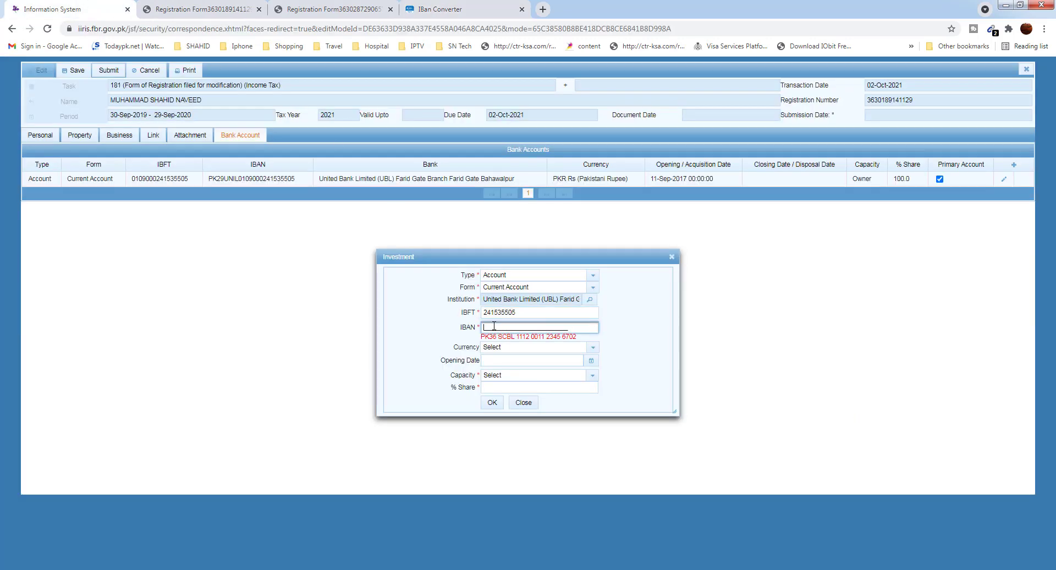
# Paste the IBAN, set PKR, opening date 2 Oct 2021, Owner capacity and 100% share, then add
pyautogui.hotkey('ctrl', 'v')
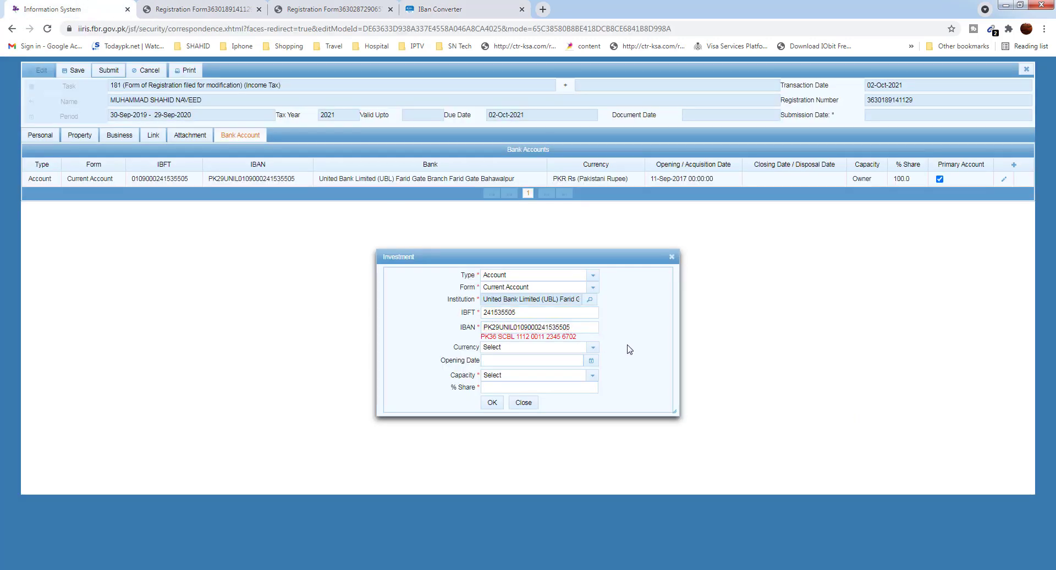
pyautogui.click(594, 349)
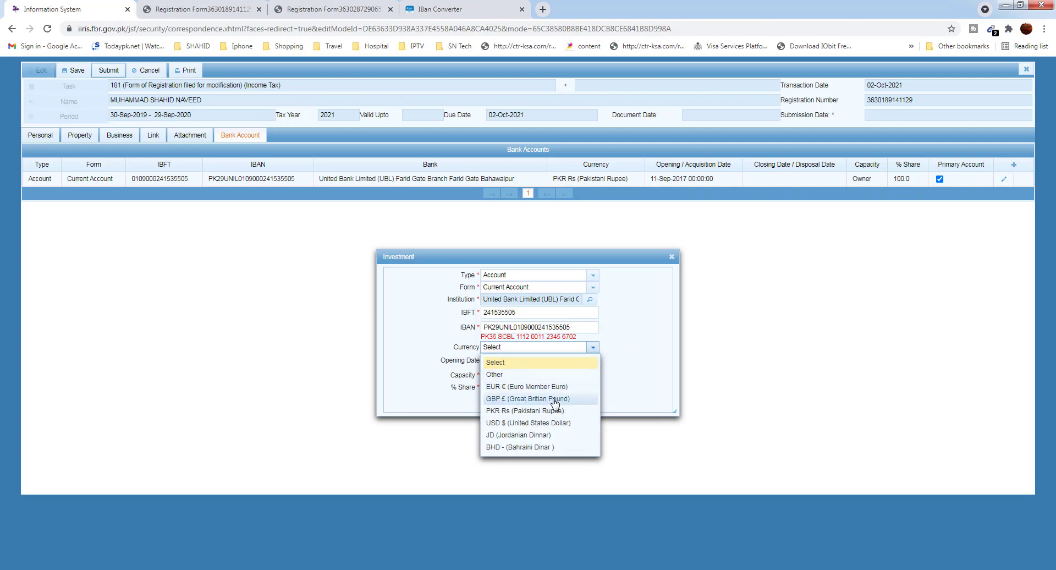
pyautogui.click(507, 412)
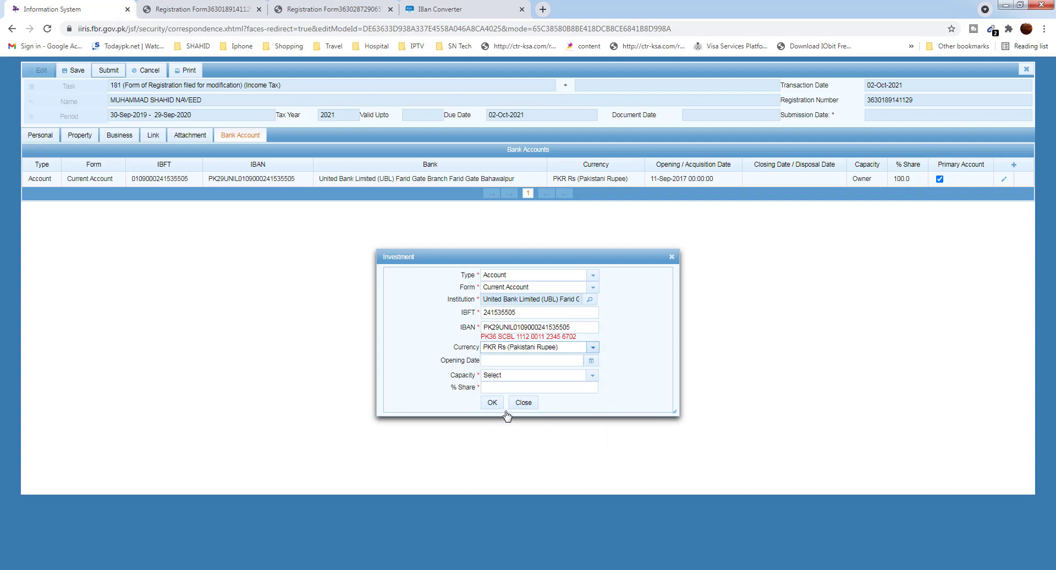
pyautogui.click(591, 361)
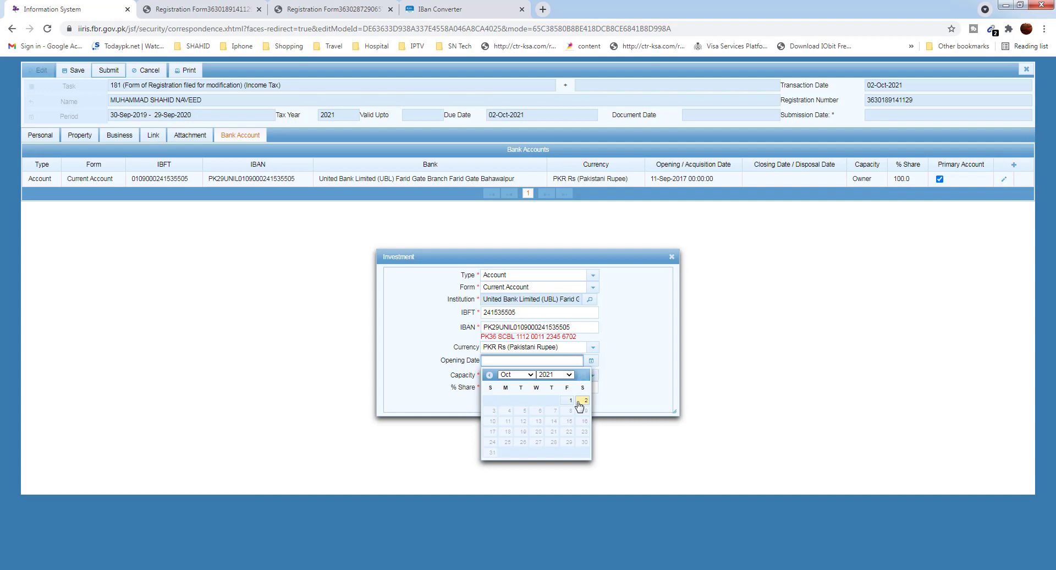
pyautogui.click(583, 400)
pyautogui.click(591, 377)
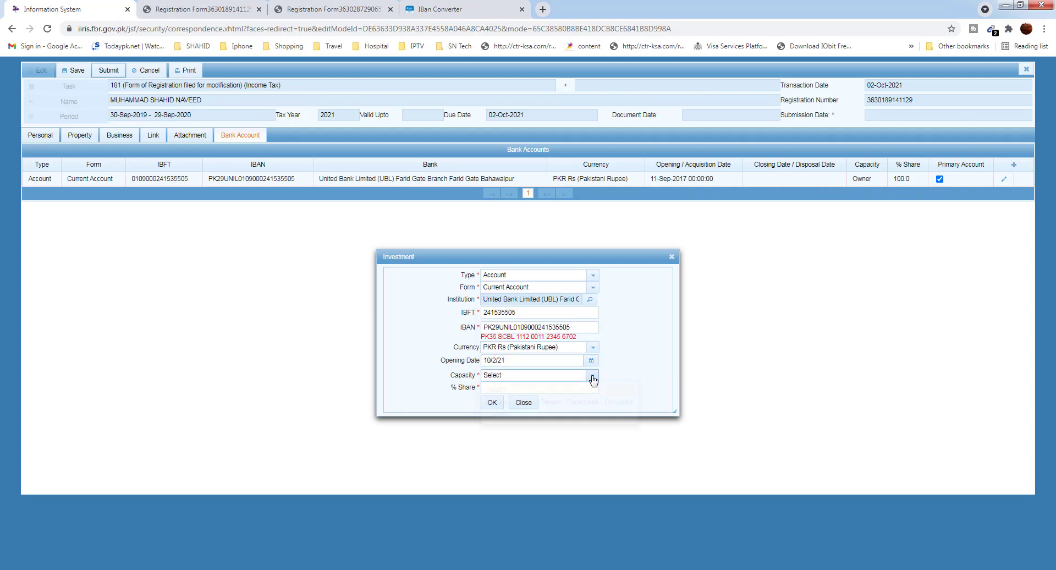
pyautogui.click(571, 419)
pyautogui.click(529, 387)
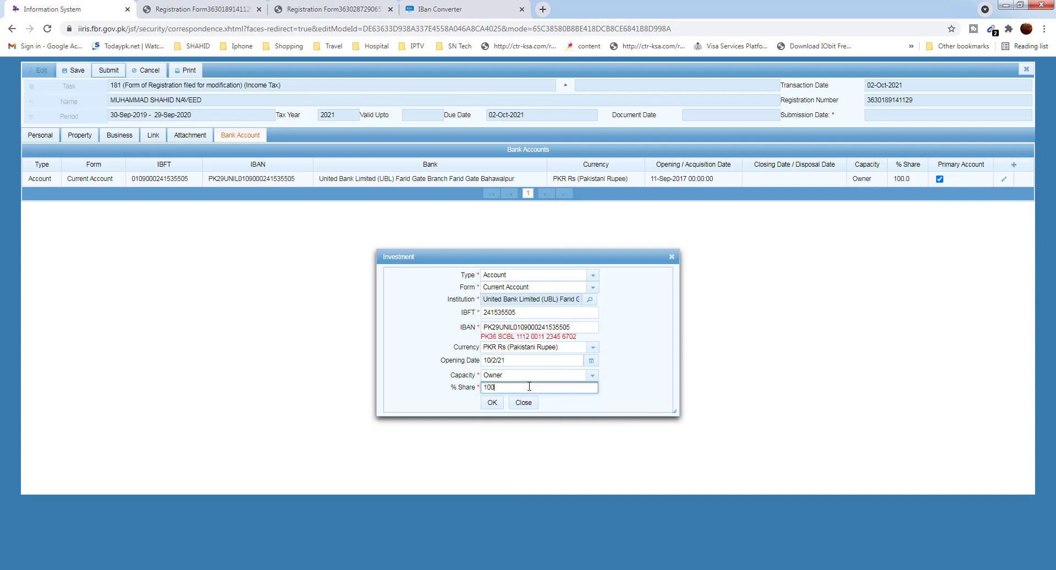
pyautogui.write('100')
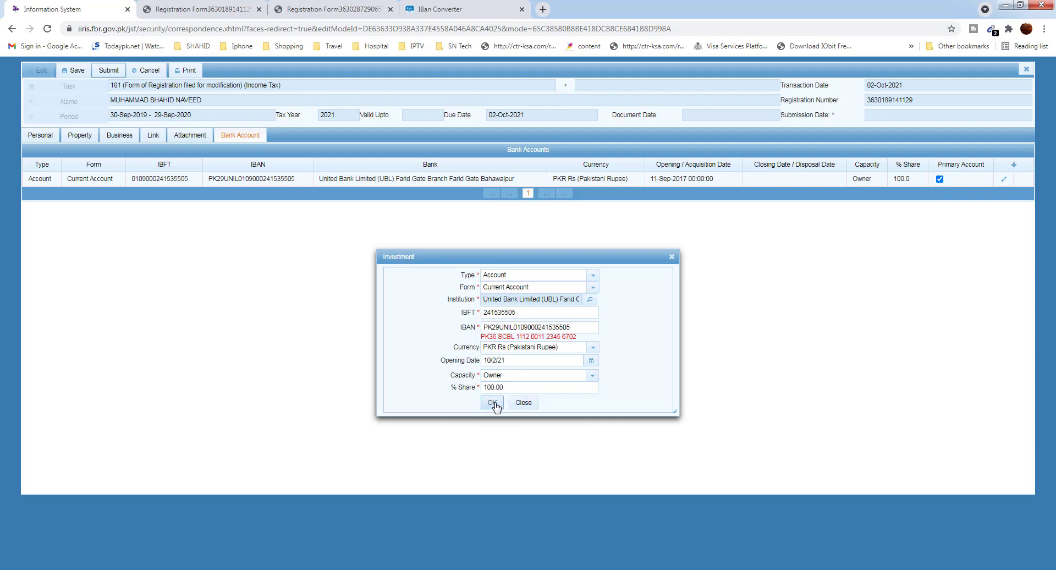
pyautogui.click(495, 405)
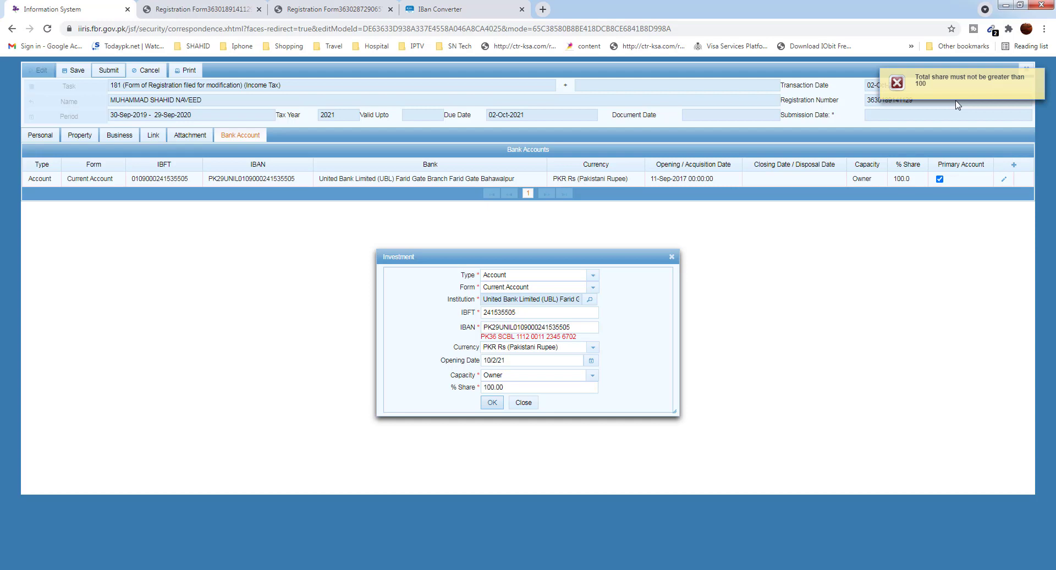
# Close the Investment dialog without adding the duplicate UBL account, then save the Form 181 modification
pyautogui.click(526, 408)
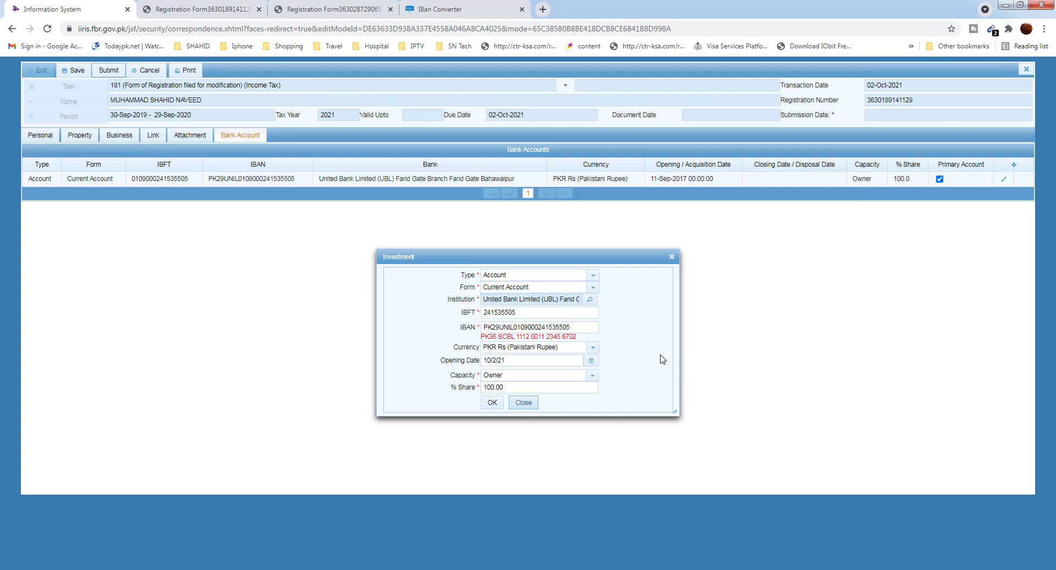
pyautogui.click(492, 407)
pyautogui.click(524, 404)
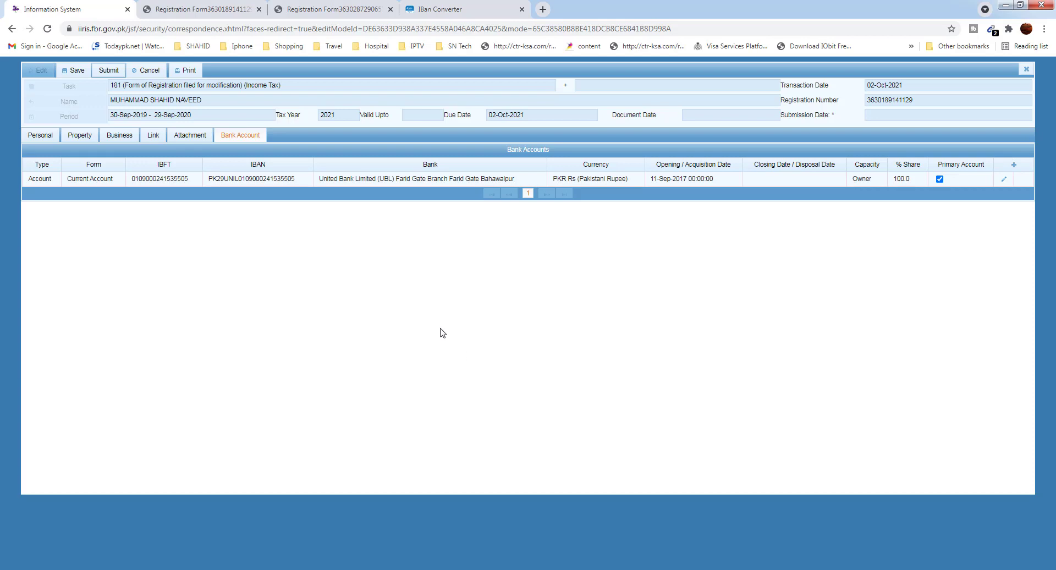
pyautogui.click(73, 71)
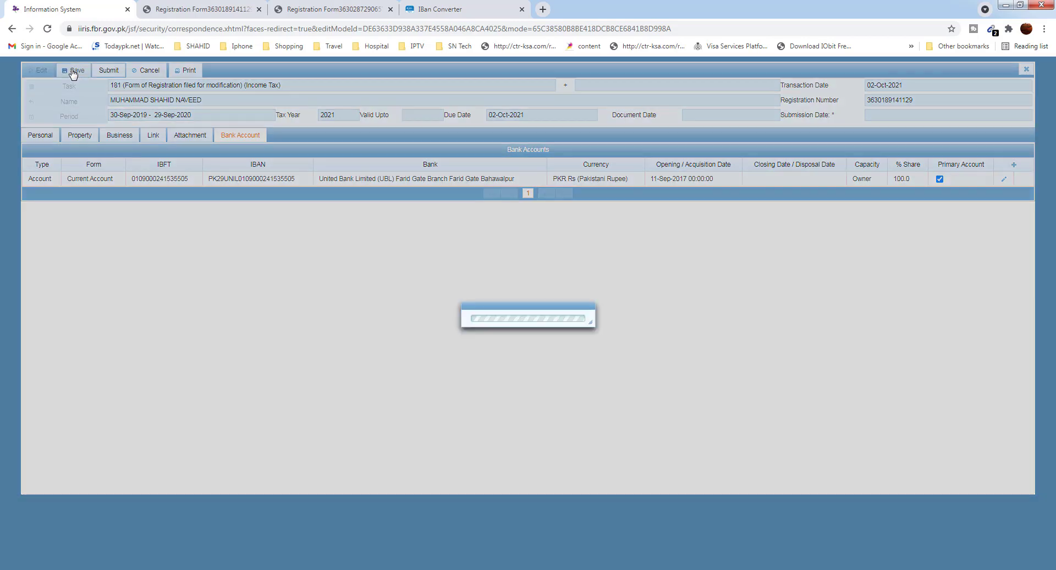